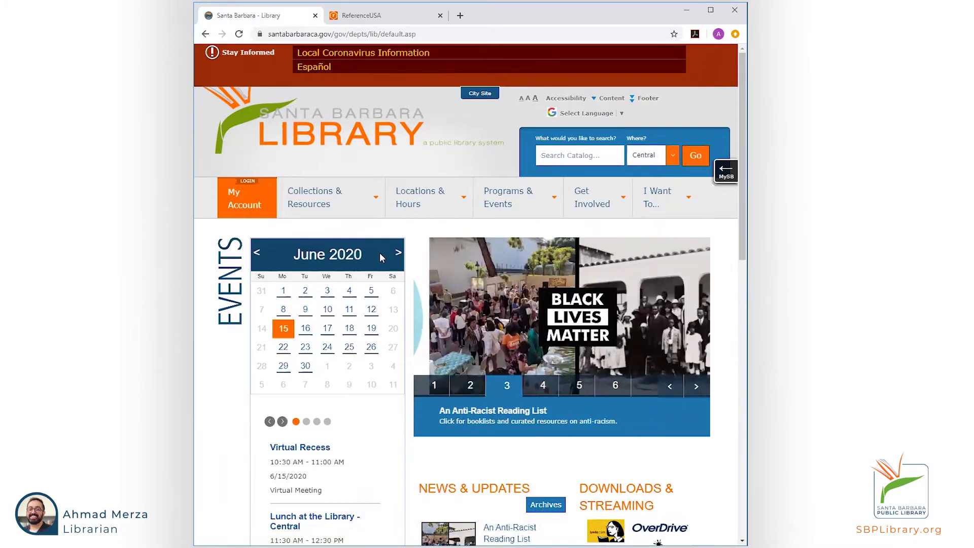
Open the Library Databases & Resources page and highlight the Business Resources heading above the ReferenceUSA entry.
{"action": "mouse_move", "coordinate": [341, 203]}
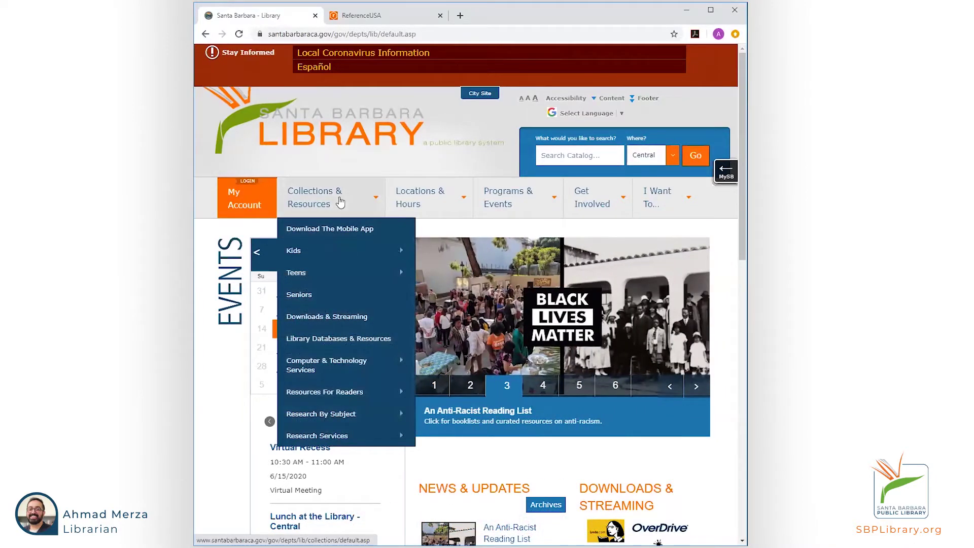
{"action": "left_click", "coordinate": [351, 340]}
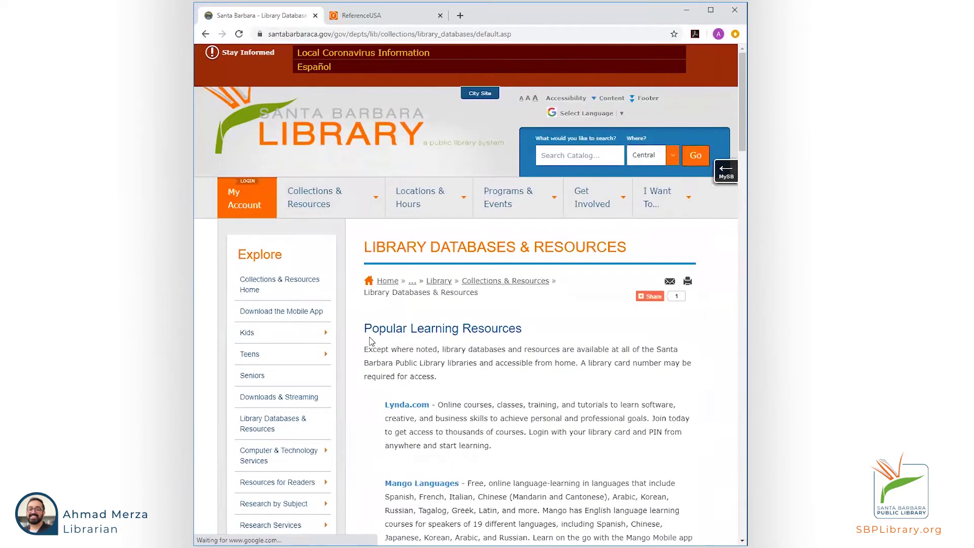
{"action": "mouse_move", "coordinate": [647, 297]}
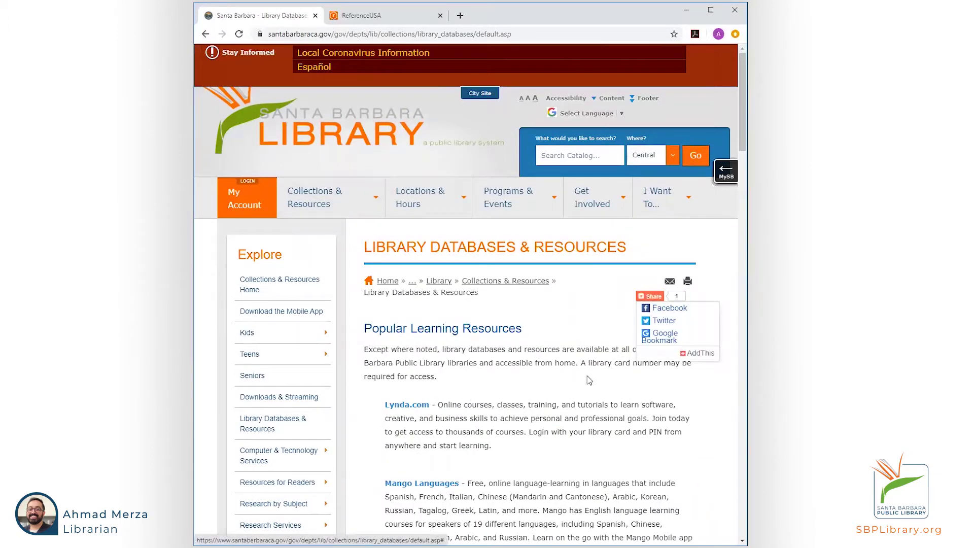
{"action": "scroll", "coordinate": [568, 366], "scroll_direction": "down", "scroll_amount": 3}
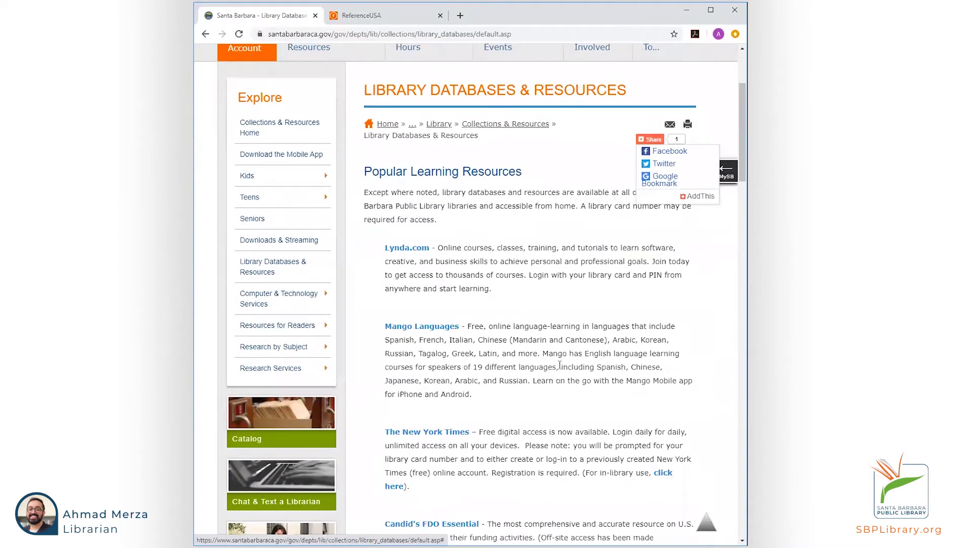
{"action": "scroll", "coordinate": [560, 365], "scroll_direction": "down", "scroll_amount": 4}
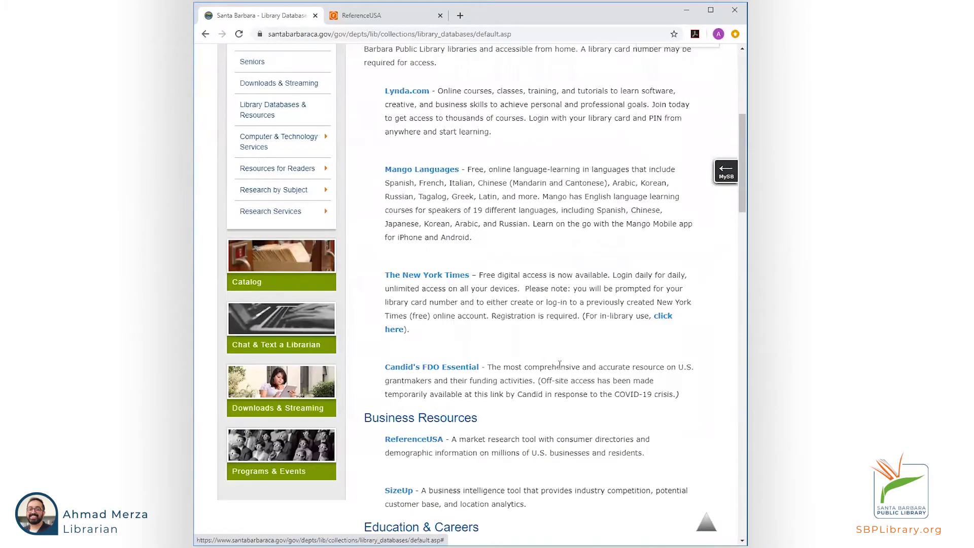
{"action": "scroll", "coordinate": [561, 369], "scroll_direction": "down", "scroll_amount": 1}
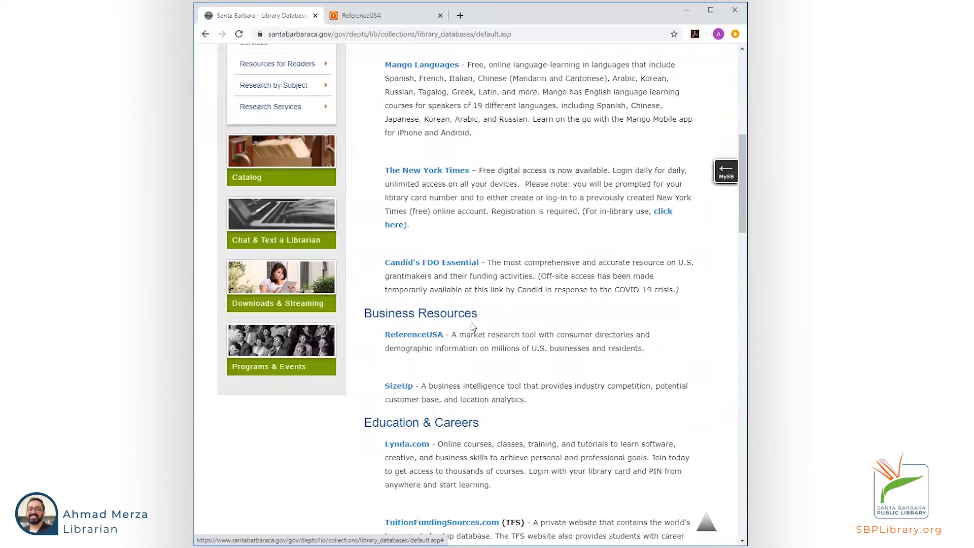
{"action": "left_click_drag", "start_coordinate": [476, 317], "coordinate": [365, 315]}
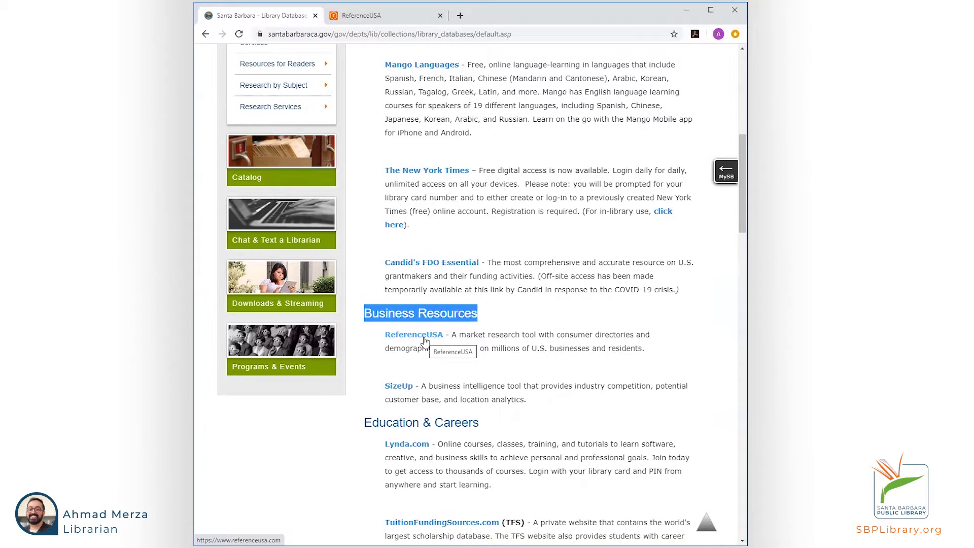
Switch to the open ReferenceUSA site and open the U.S. Businesses database.
{"action": "left_click", "coordinate": [361, 16]}
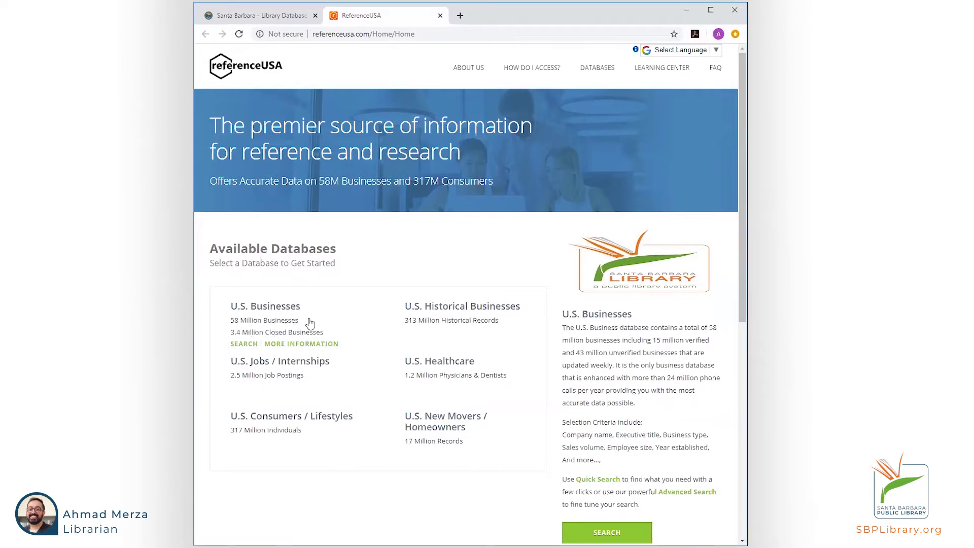
{"action": "mouse_move", "coordinate": [287, 426]}
{"action": "mouse_move", "coordinate": [431, 437]}
{"action": "mouse_move", "coordinate": [257, 440]}
{"action": "mouse_move", "coordinate": [348, 394]}
{"action": "left_click", "coordinate": [285, 308]}
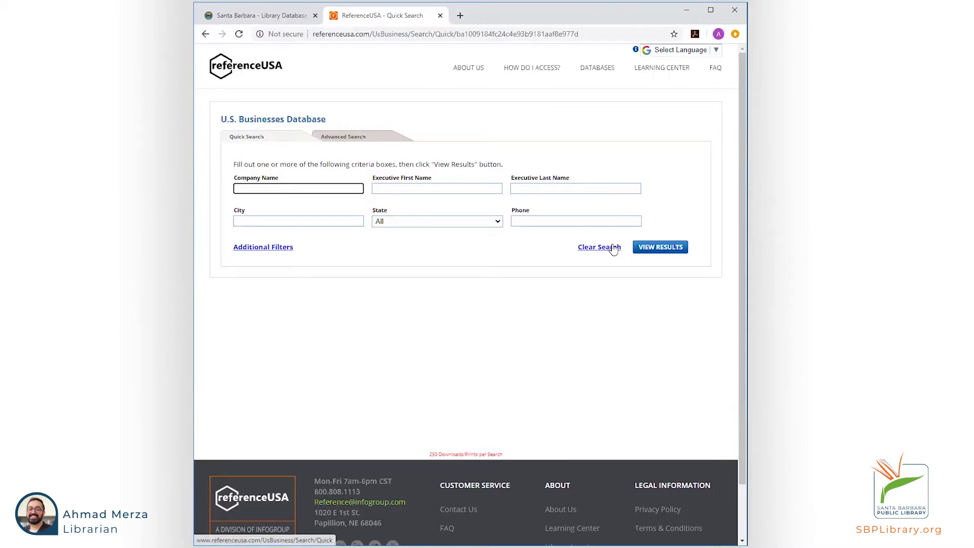
Run a quick search for company name Ginos in the city of Santa Barbara, state California.
{"action": "type", "text": "gin"}
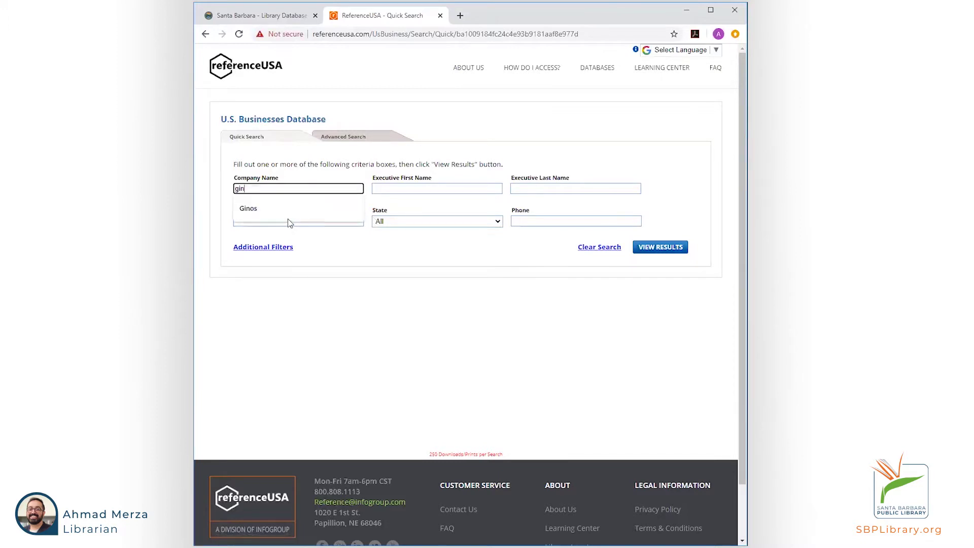
{"action": "left_click", "coordinate": [289, 219]}
{"action": "left_click", "coordinate": [298, 220]}
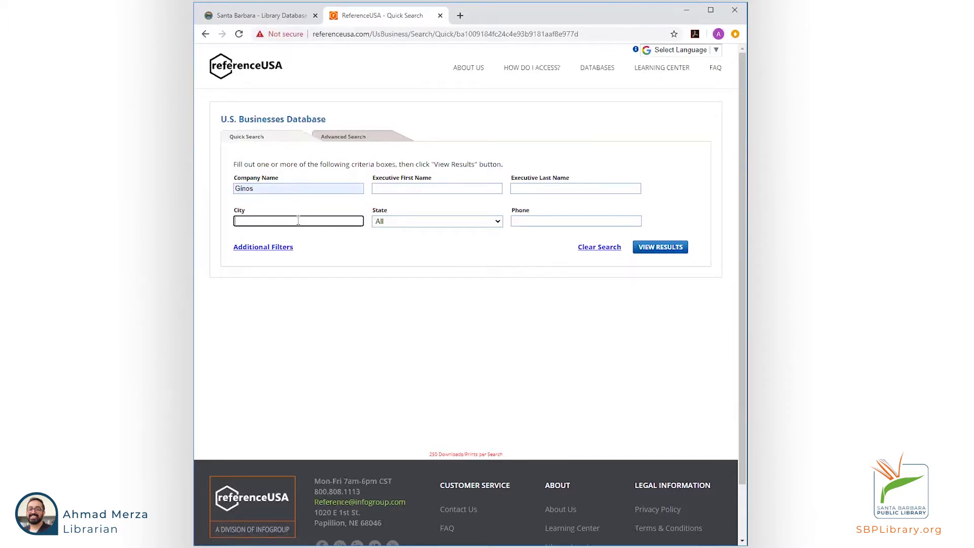
{"action": "type", "text": "santa barbara"}
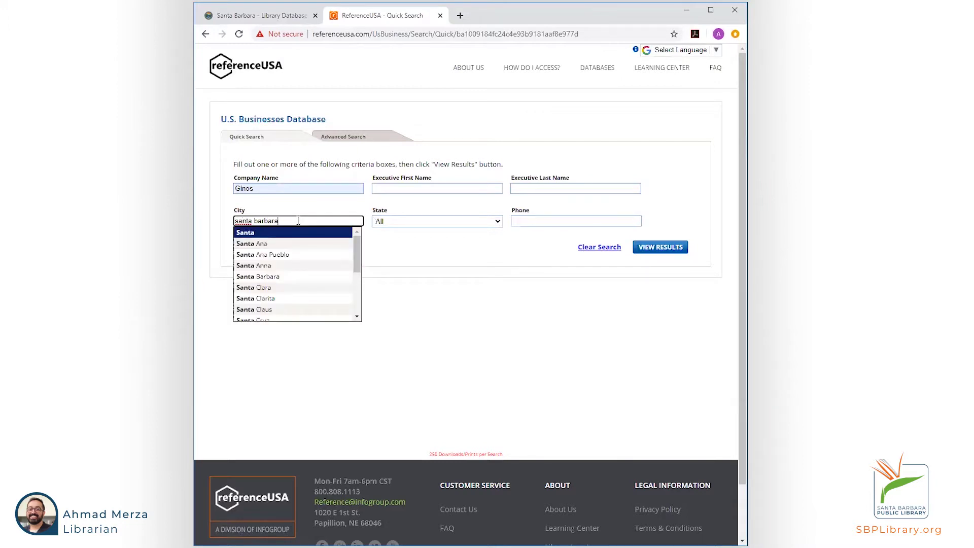
{"action": "left_click", "coordinate": [279, 232]}
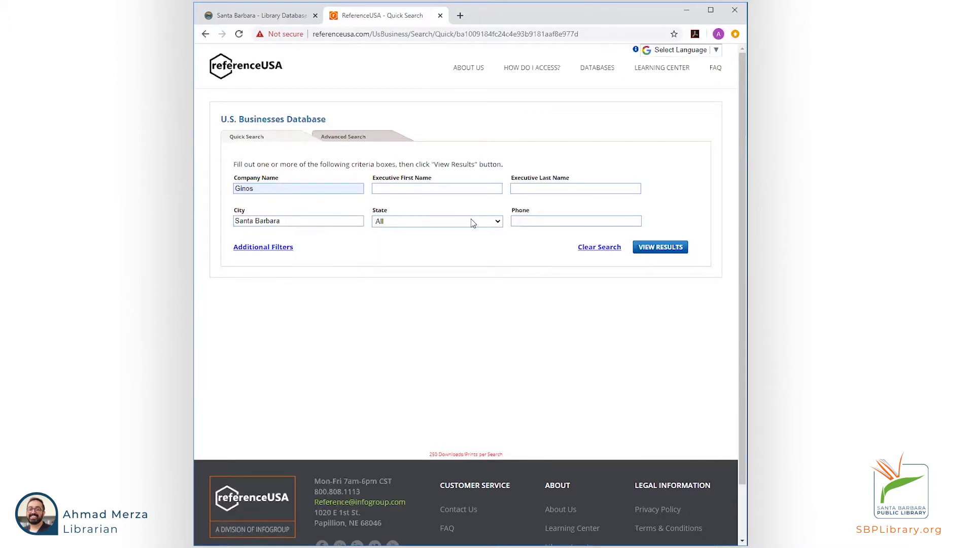
{"action": "left_click", "coordinate": [473, 222]}
{"action": "left_click", "coordinate": [401, 275]}
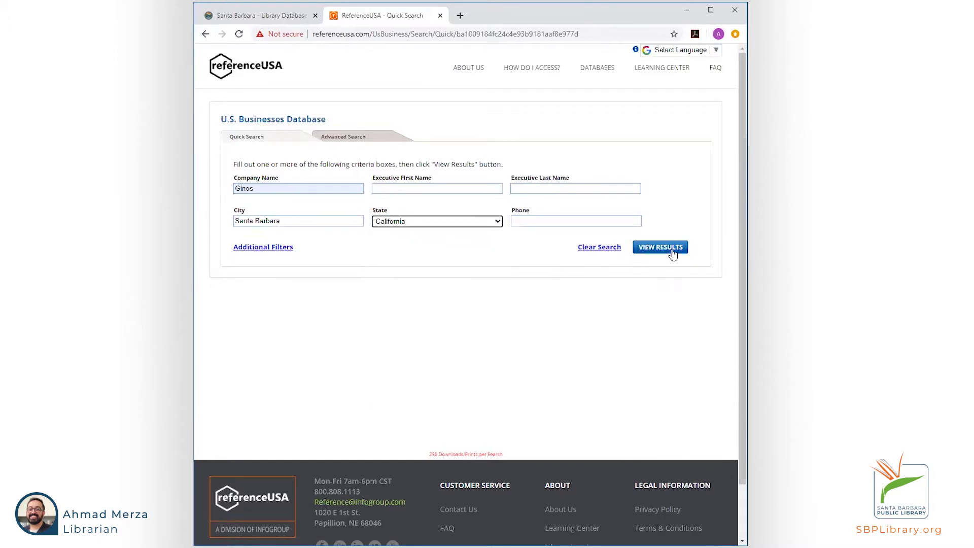
{"action": "left_click", "coordinate": [675, 252]}
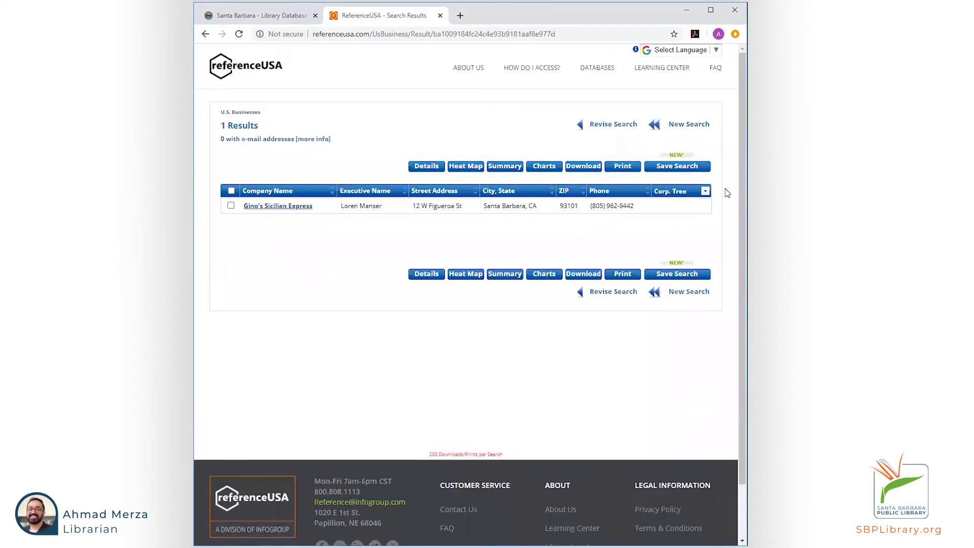
Open the Gino's Sicilian Express record and review its location, industry profile, business demographics, management directory and stock data.
{"action": "left_click", "coordinate": [261, 206]}
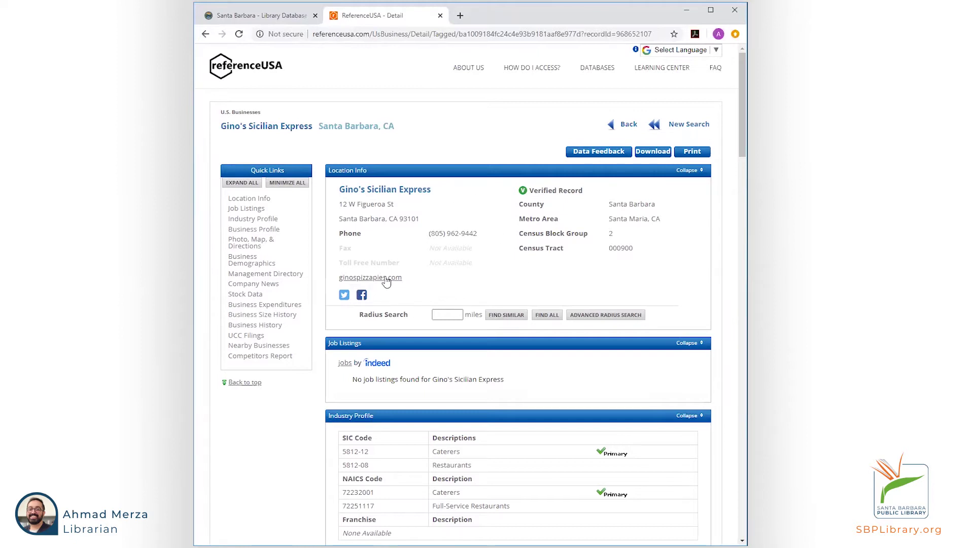
{"action": "scroll", "coordinate": [459, 254], "scroll_direction": "down", "scroll_amount": 3}
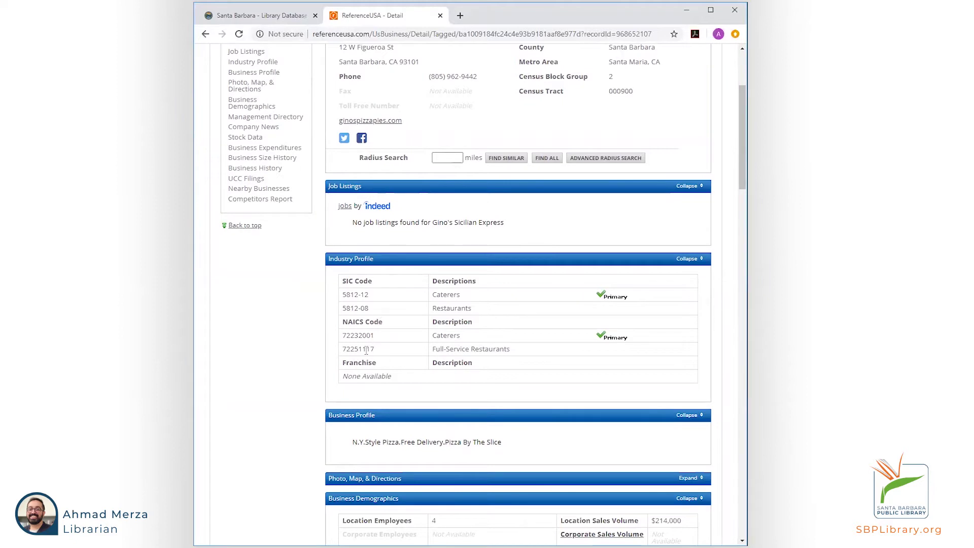
{"action": "scroll", "coordinate": [366, 332], "scroll_direction": "down", "scroll_amount": 5}
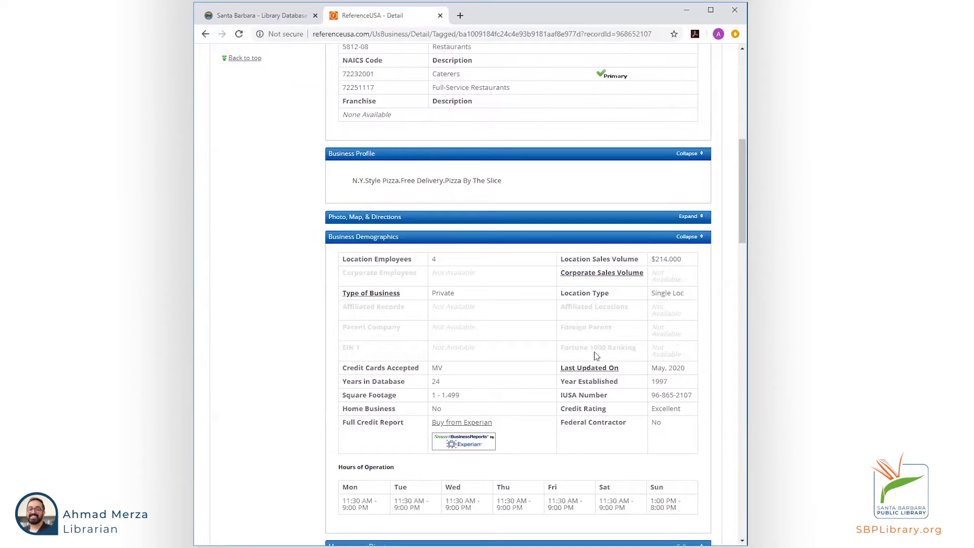
{"action": "scroll", "coordinate": [496, 325], "scroll_direction": "down", "scroll_amount": 4}
{"action": "scroll", "coordinate": [496, 300], "scroll_direction": "down", "scroll_amount": 1}
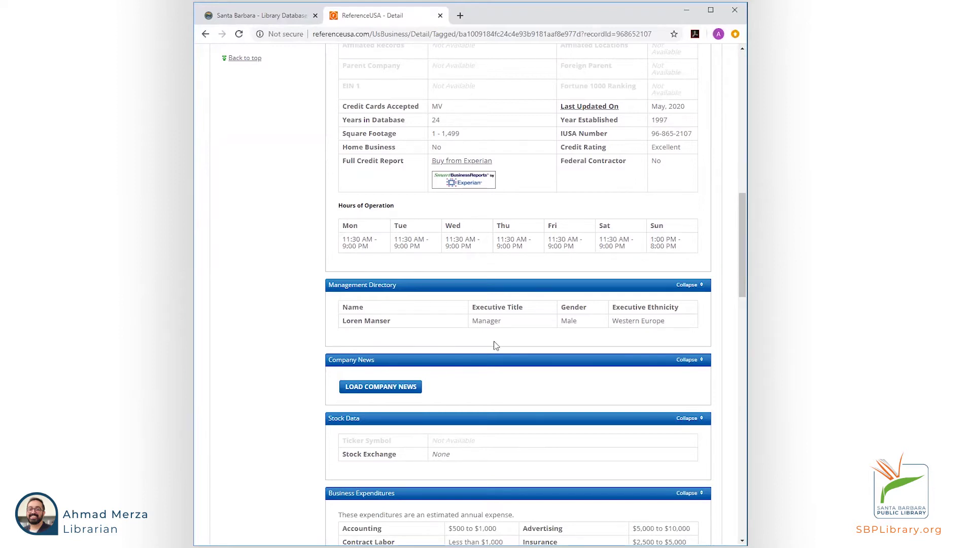
{"action": "scroll", "coordinate": [494, 335], "scroll_direction": "down", "scroll_amount": 1}
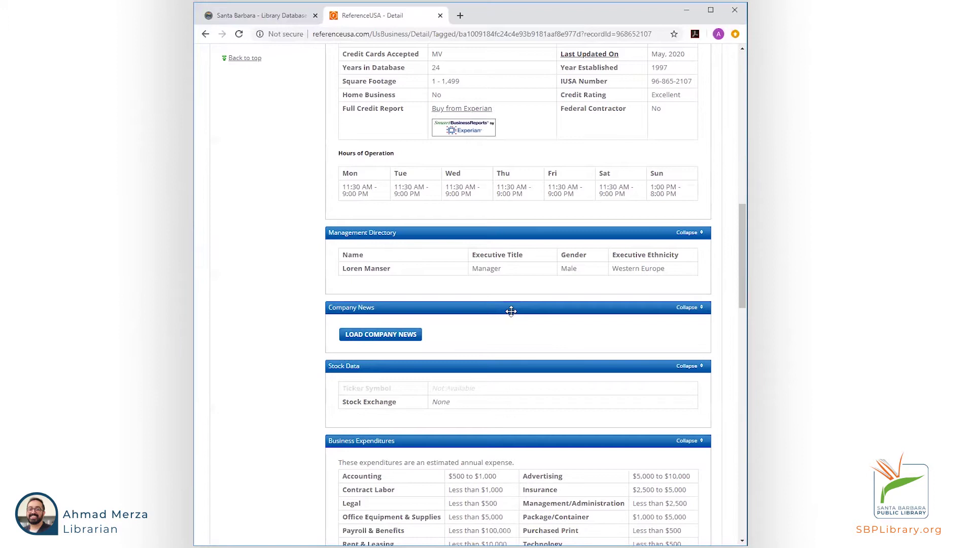
{"action": "scroll", "coordinate": [548, 310], "scroll_direction": "down", "scroll_amount": 2}
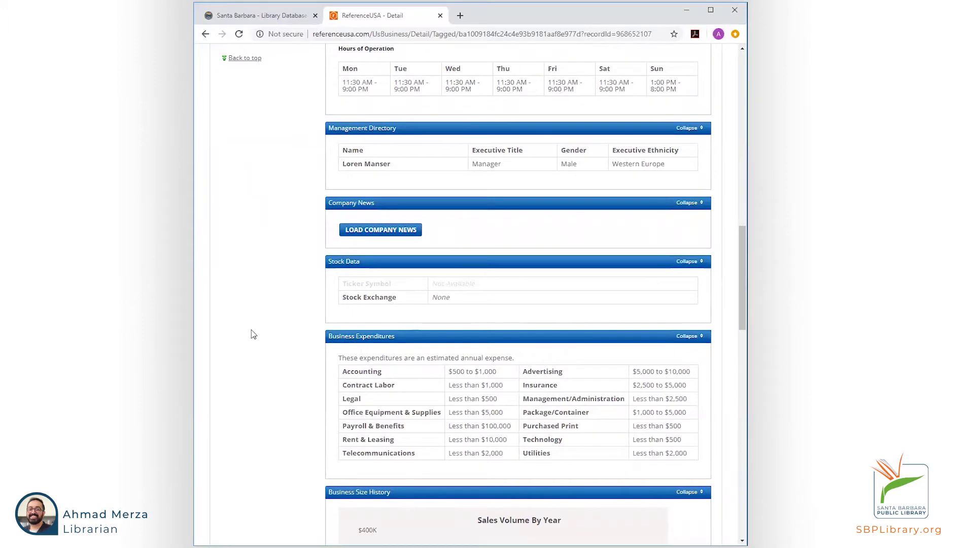
Examine the record's business expenditures, the yearly sales volume and employee size charts, and the business history table.
{"action": "scroll", "coordinate": [366, 299], "scroll_direction": "down", "scroll_amount": 4}
{"action": "scroll", "coordinate": [386, 294], "scroll_direction": "down", "scroll_amount": 2}
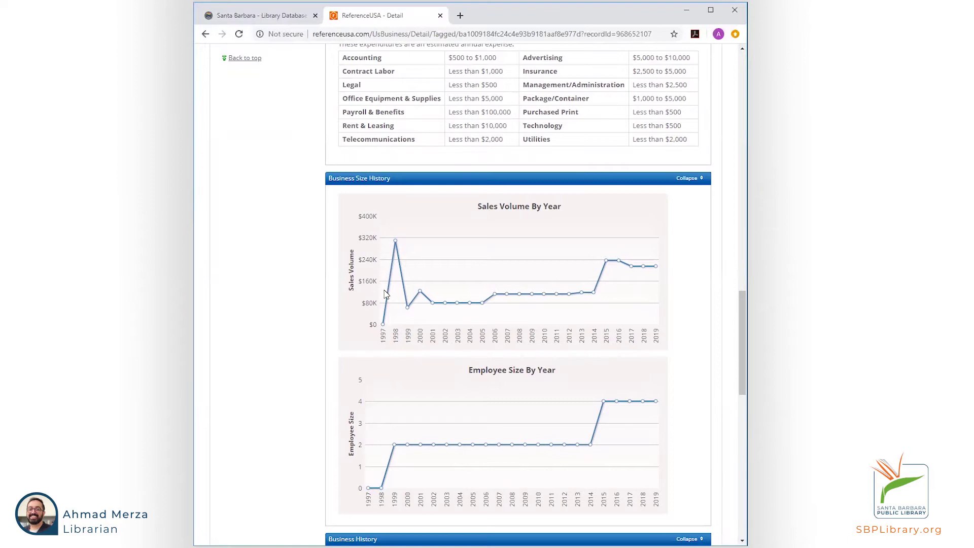
{"action": "scroll", "coordinate": [459, 241], "scroll_direction": "up", "scroll_amount": 1}
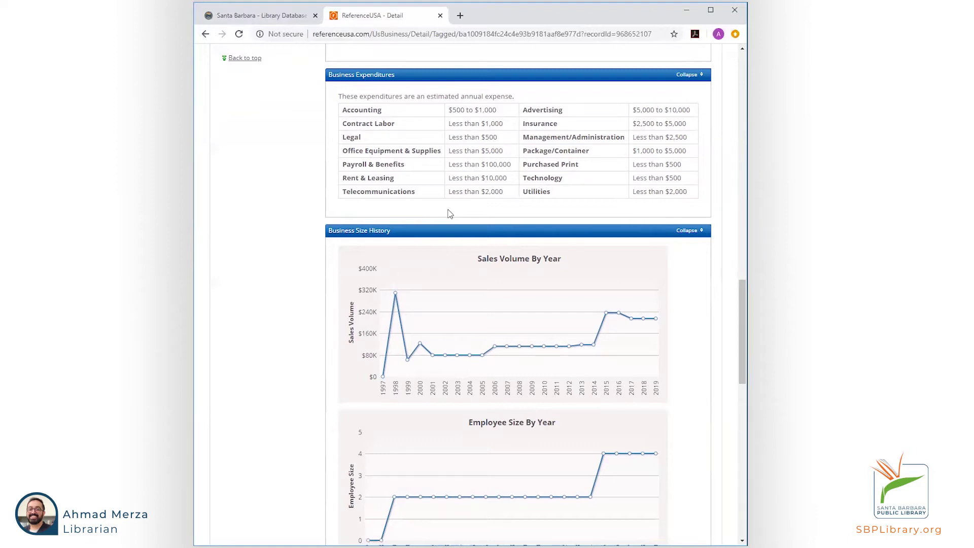
{"action": "scroll", "coordinate": [450, 213], "scroll_direction": "down", "scroll_amount": 1}
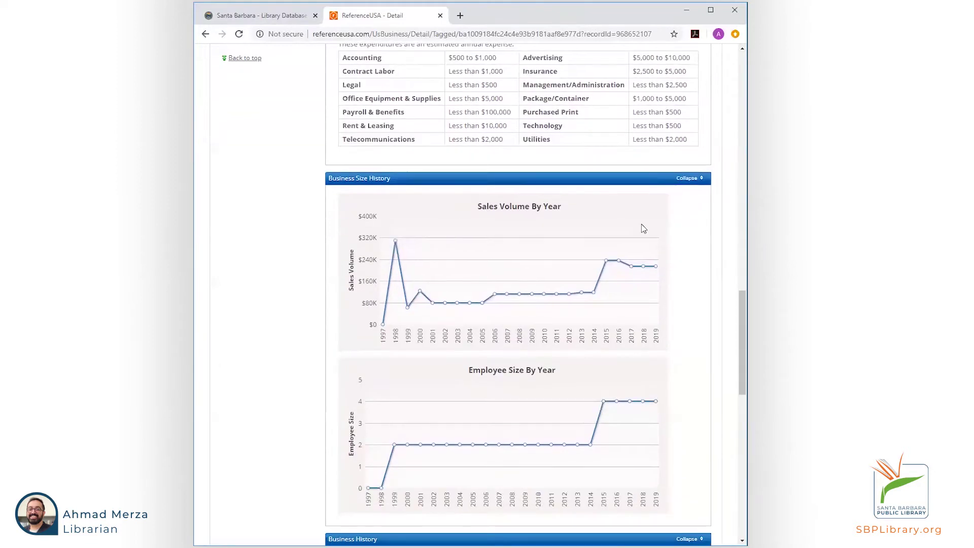
{"action": "scroll", "coordinate": [497, 217], "scroll_direction": "down", "scroll_amount": 1}
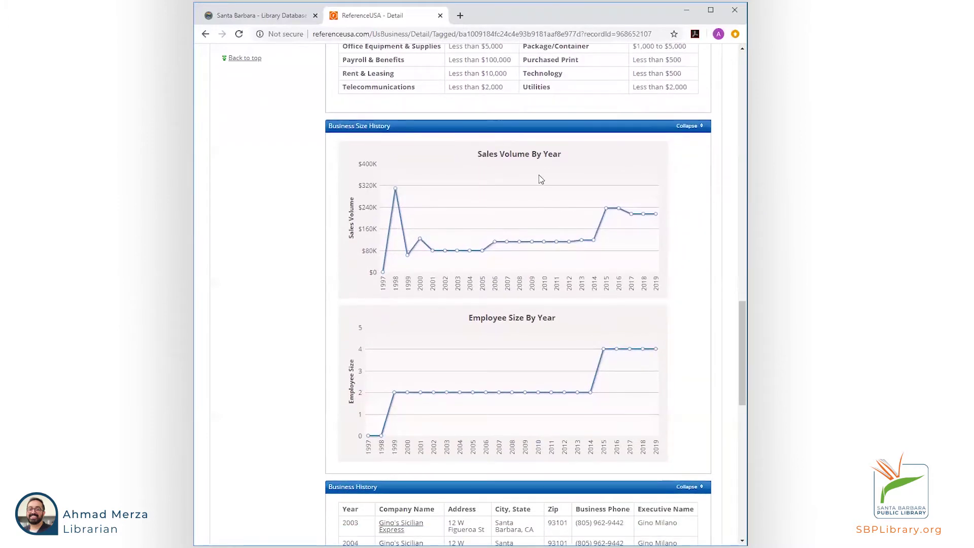
{"action": "scroll", "coordinate": [553, 167], "scroll_direction": "down", "scroll_amount": 1}
{"action": "scroll", "coordinate": [579, 297], "scroll_direction": "down", "scroll_amount": 7}
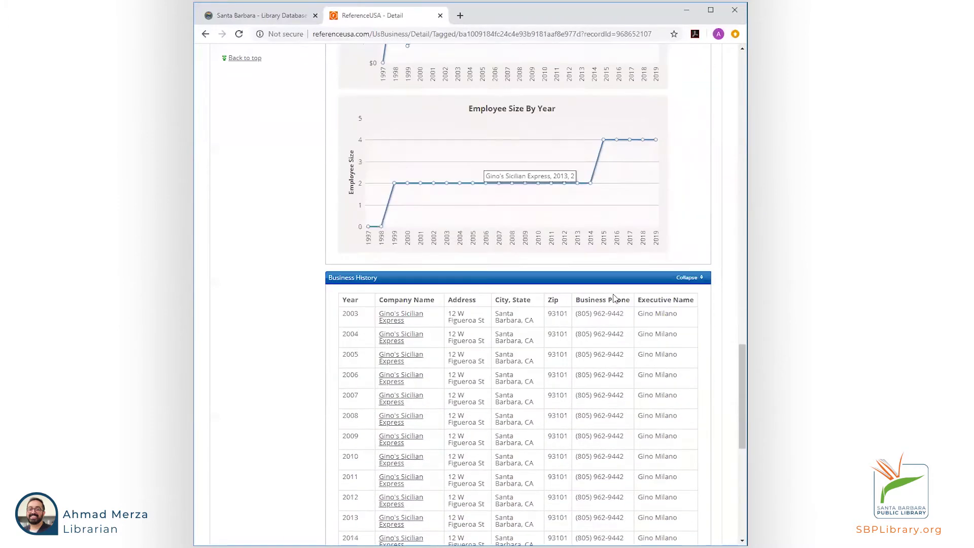
{"action": "scroll", "coordinate": [352, 178], "scroll_direction": "down", "scroll_amount": 2}
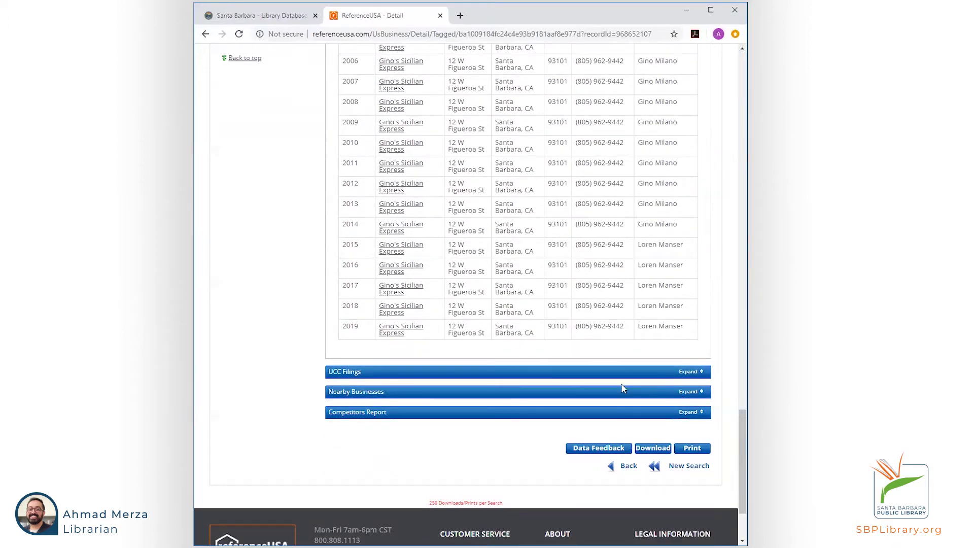
Expand the Nearby Businesses and Competitors Report sections of the record and review the listed companies.
{"action": "left_click", "coordinate": [693, 393]}
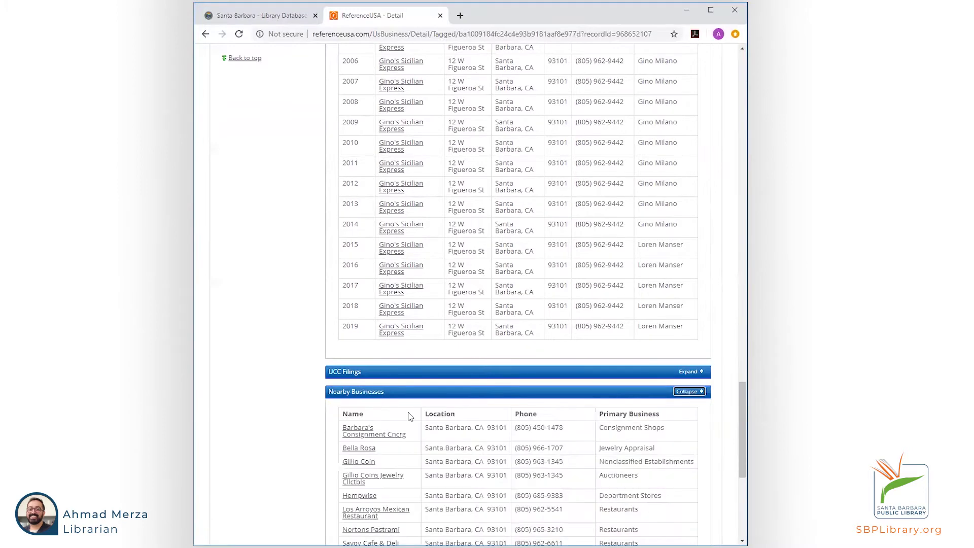
{"action": "scroll", "coordinate": [405, 410], "scroll_direction": "down", "scroll_amount": 3}
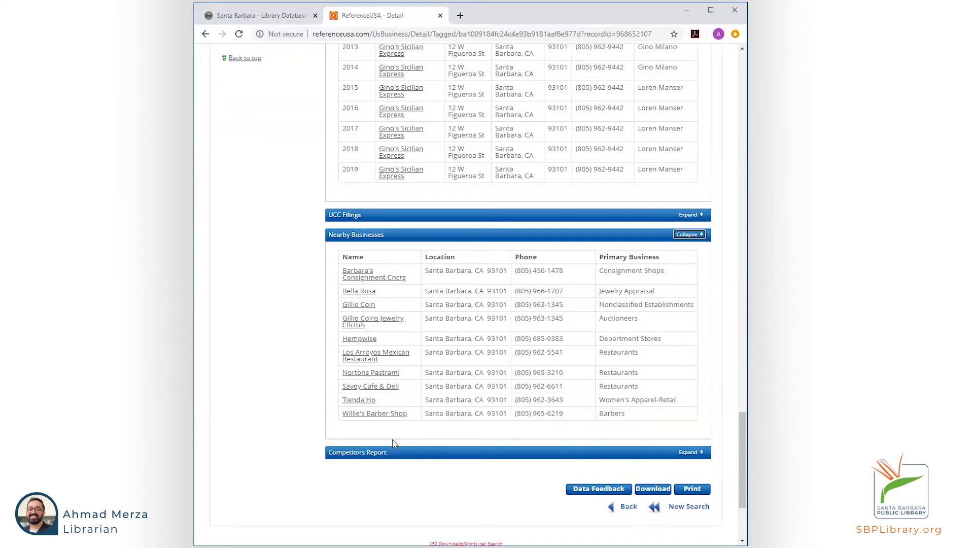
{"action": "left_click", "coordinate": [690, 453]}
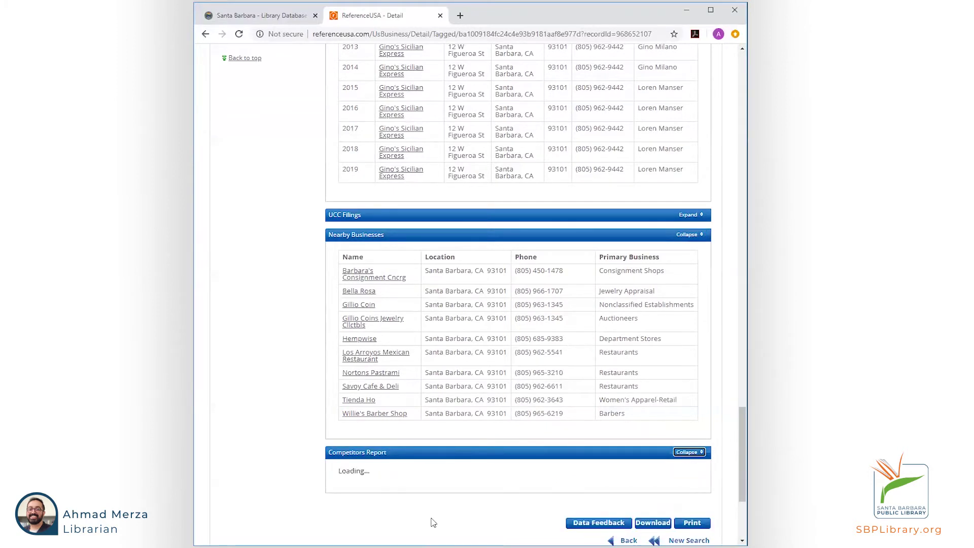
{"action": "scroll", "coordinate": [483, 486], "scroll_direction": "down", "scroll_amount": 2}
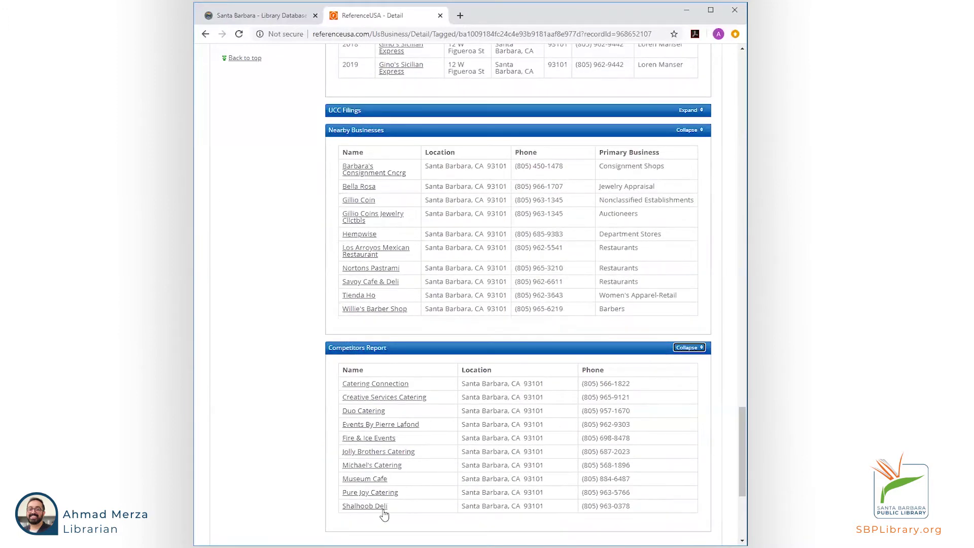
Return to the beginning of the record and review its Industry Profile codes and Business Profile again.
{"action": "scroll", "coordinate": [403, 492], "scroll_direction": "up", "scroll_amount": 13}
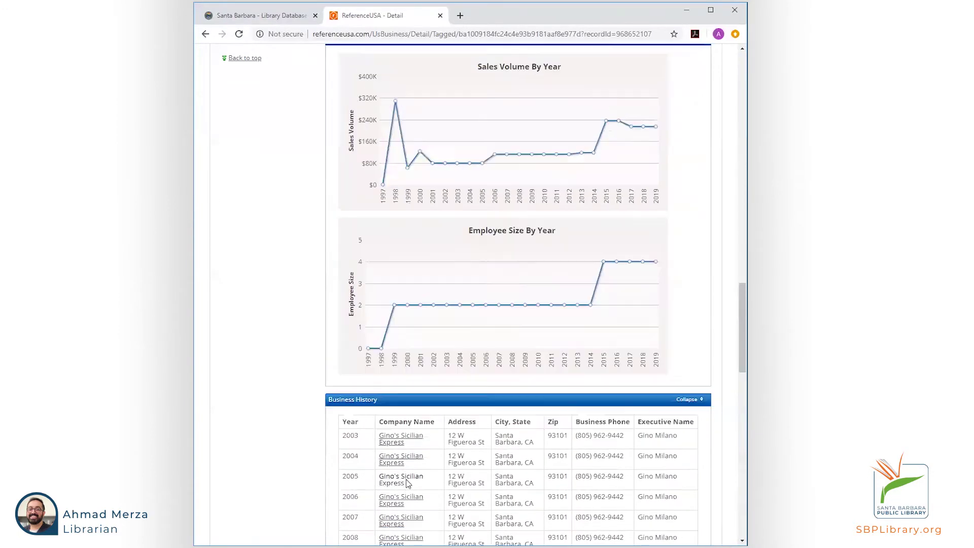
{"action": "scroll", "coordinate": [406, 483], "scroll_direction": "up", "scroll_amount": 14}
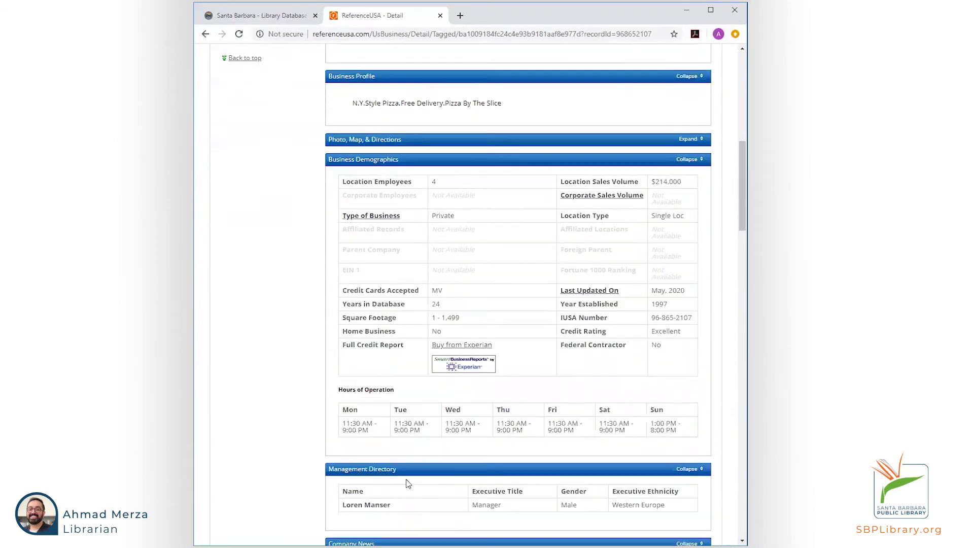
{"action": "scroll", "coordinate": [406, 483], "scroll_direction": "up", "scroll_amount": 9}
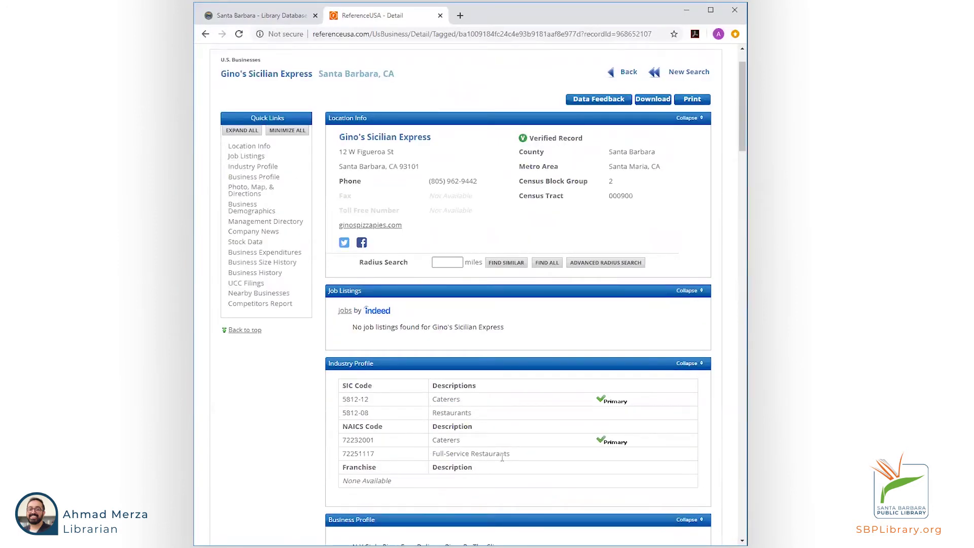
{"action": "scroll", "coordinate": [369, 441], "scroll_direction": "down", "scroll_amount": 2}
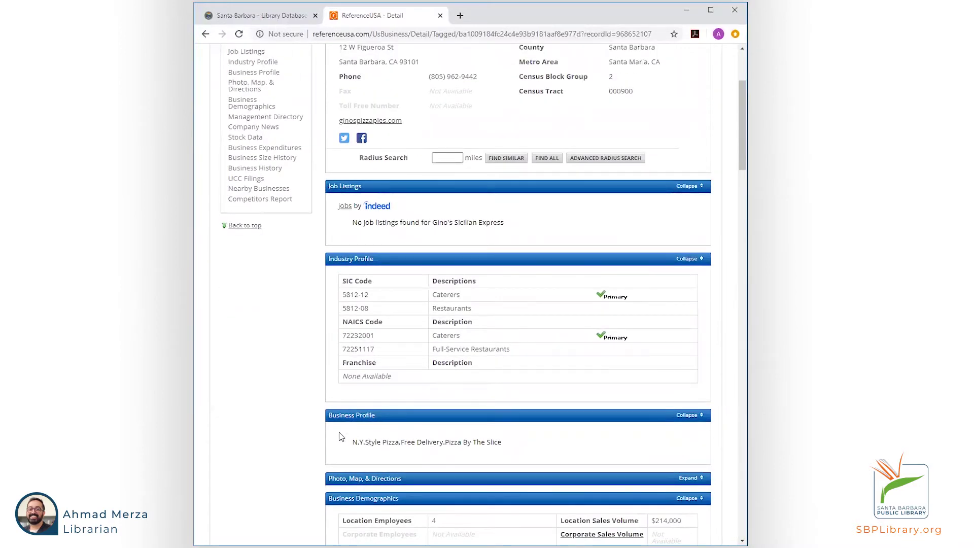
Skim the rest of the restaurant's record down to the Competitors Report and return to its beginning.
{"action": "scroll", "coordinate": [340, 428], "scroll_direction": "down", "scroll_amount": 20}
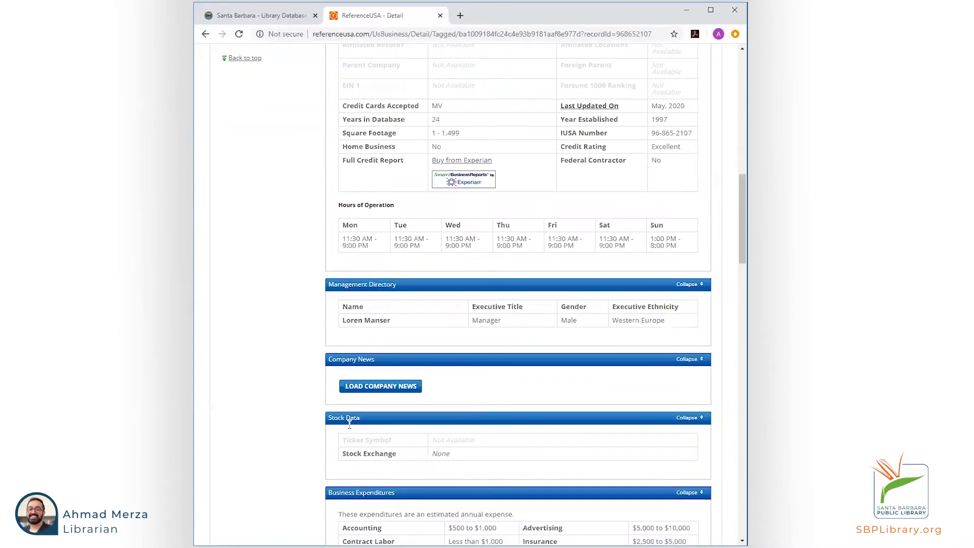
{"action": "scroll", "coordinate": [349, 430], "scroll_direction": "down", "scroll_amount": 9}
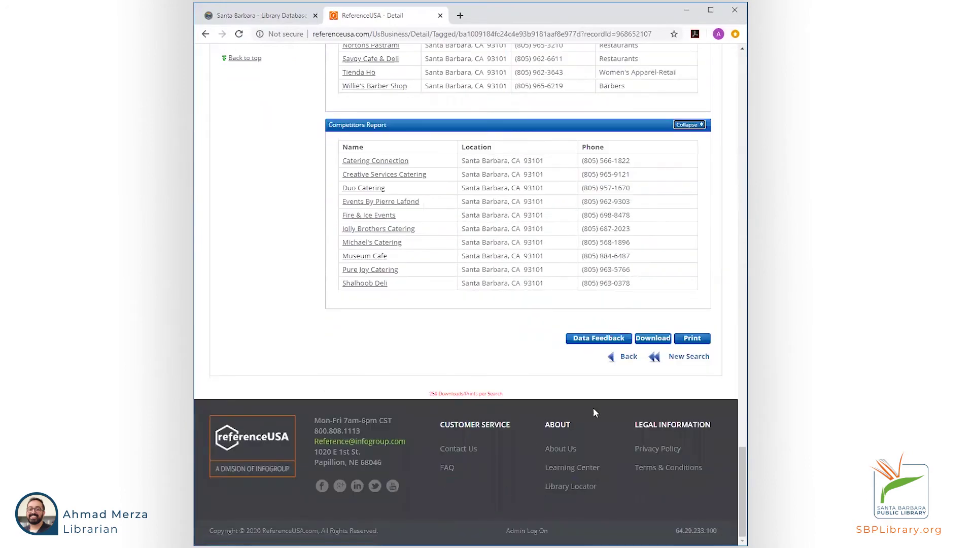
{"action": "scroll", "coordinate": [223, 239], "scroll_direction": "up", "scroll_amount": 13}
{"action": "scroll", "coordinate": [256, 244], "scroll_direction": "up", "scroll_amount": 20}
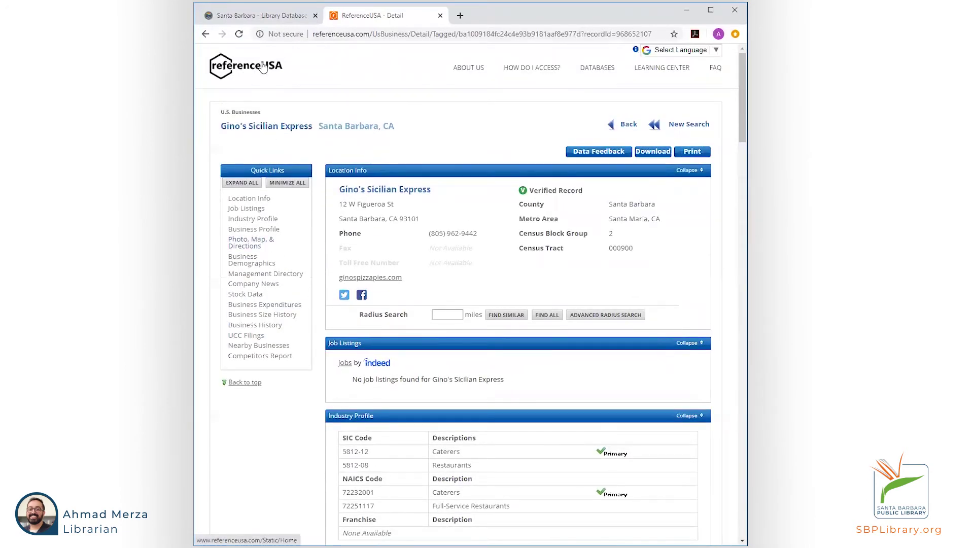
Return to the ReferenceUSA home page and open the Advanced Search of the U.S. Businesses database.
{"action": "left_click", "coordinate": [277, 77]}
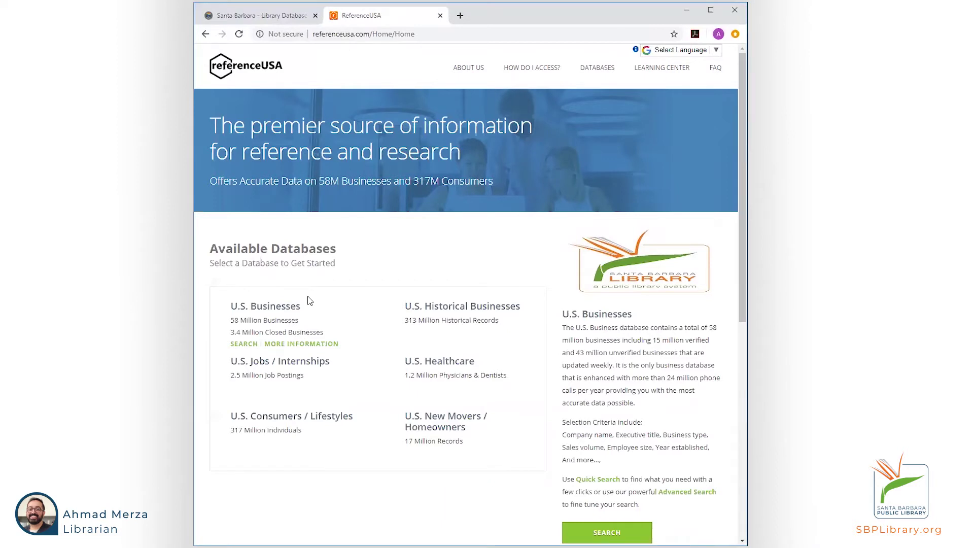
{"action": "left_click", "coordinate": [268, 307]}
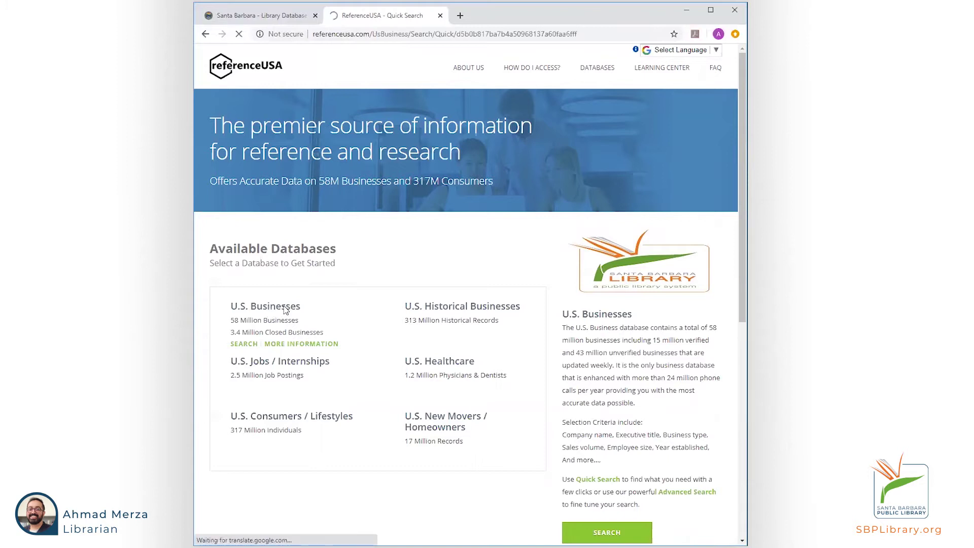
{"action": "left_click", "coordinate": [347, 136]}
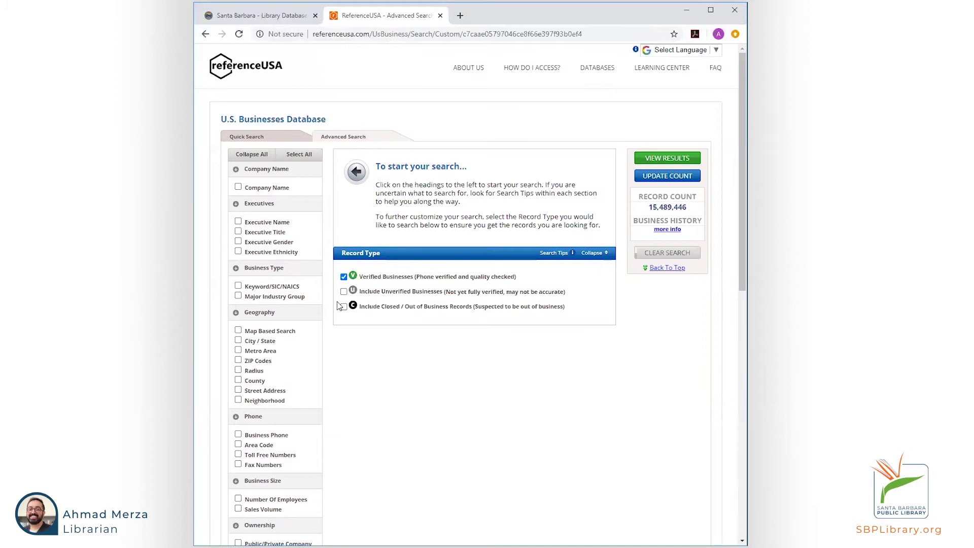
Add the Keyword/SIC/NAICS criterion, look up "pizza" and select the code 581222 - PIZZA.
{"action": "scroll", "coordinate": [481, 359], "scroll_direction": "down", "scroll_amount": 1}
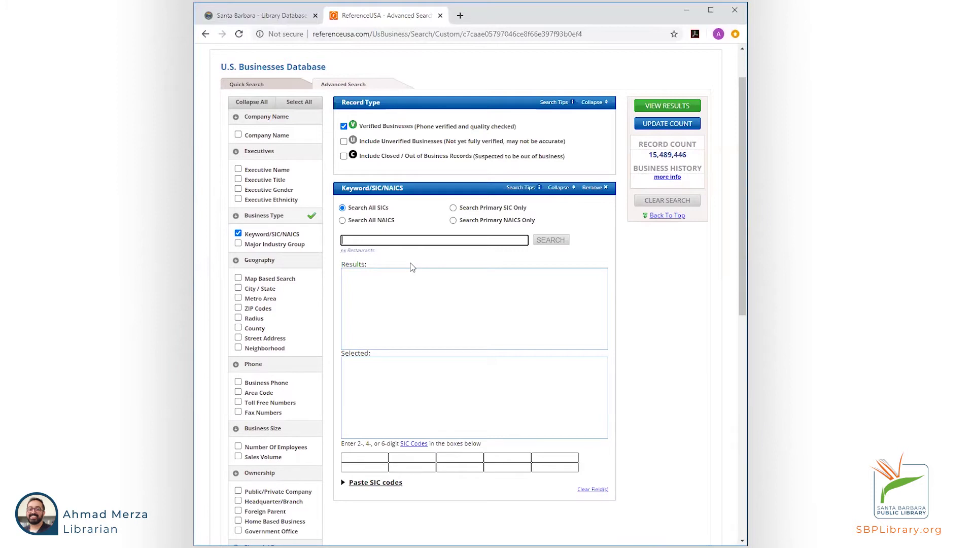
{"action": "type", "text": "pizza"}
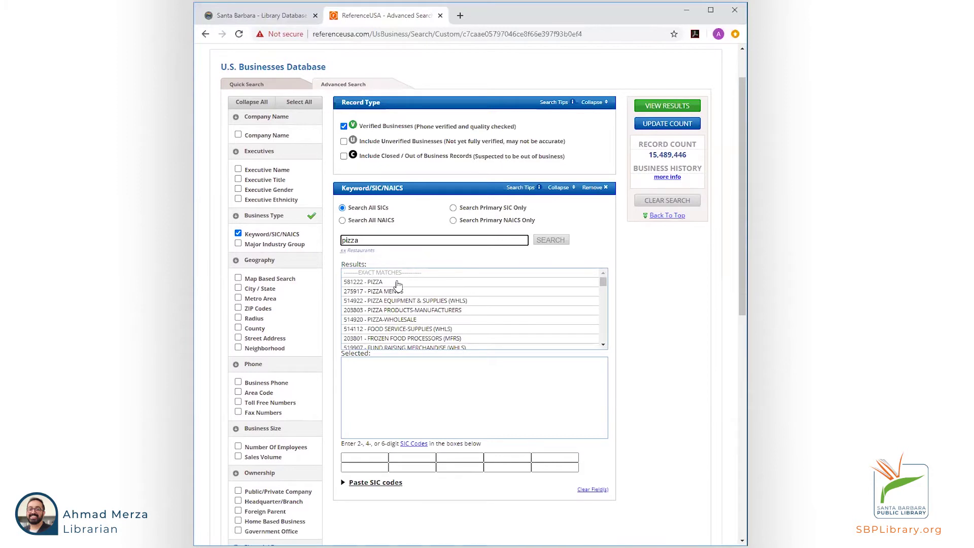
{"action": "left_click", "coordinate": [405, 283]}
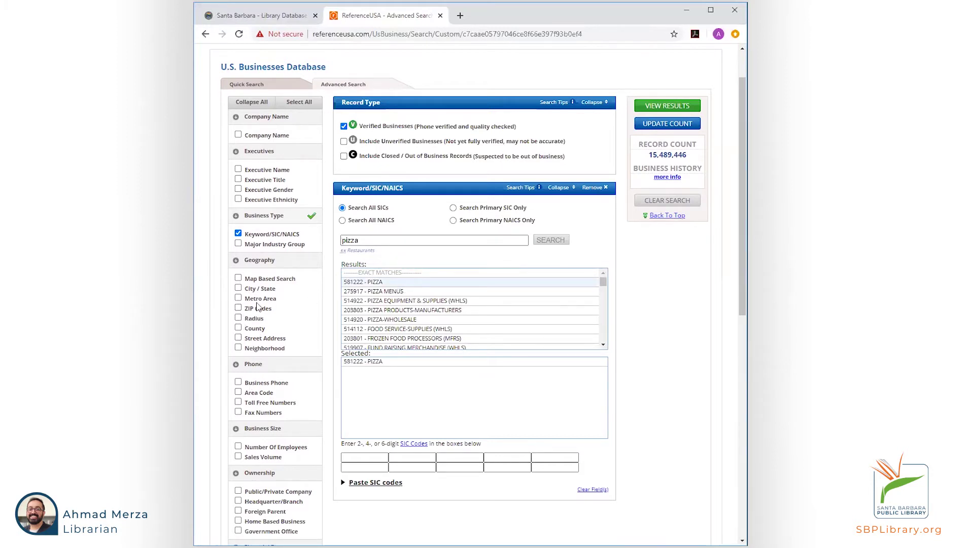
Add the City / State criterion and select California as the state.
{"action": "left_click", "coordinate": [238, 288]}
{"action": "scroll", "coordinate": [334, 365], "scroll_direction": "down", "scroll_amount": 2}
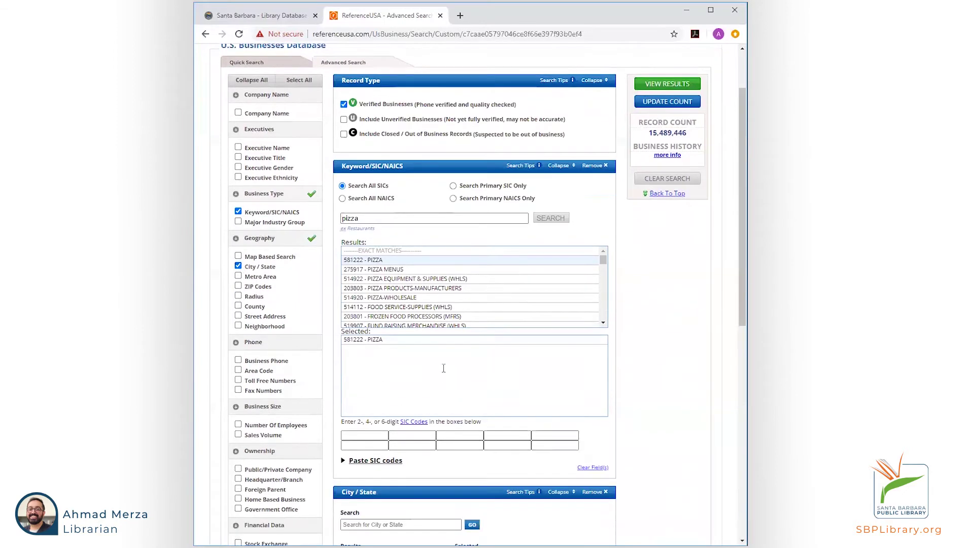
{"action": "left_click", "coordinate": [401, 442]}
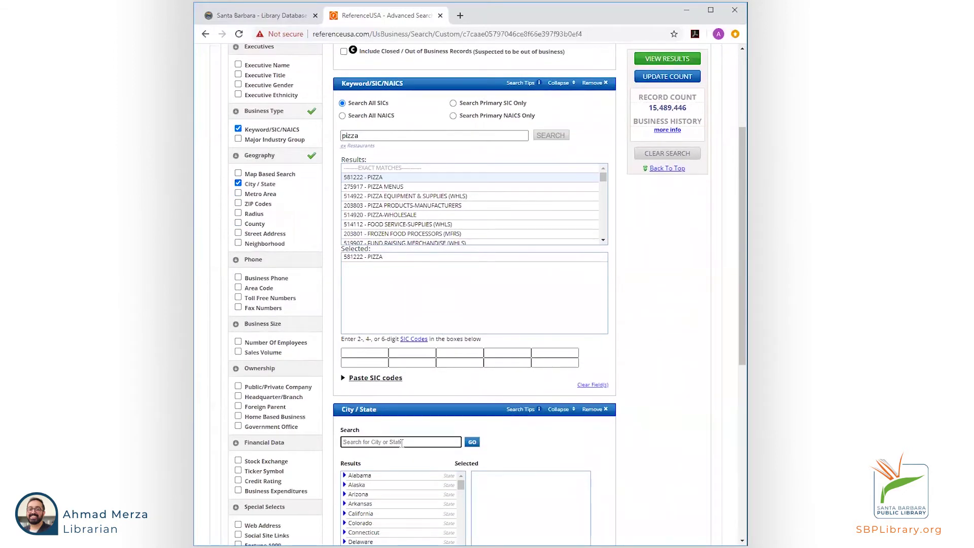
{"action": "left_click", "coordinate": [390, 514]}
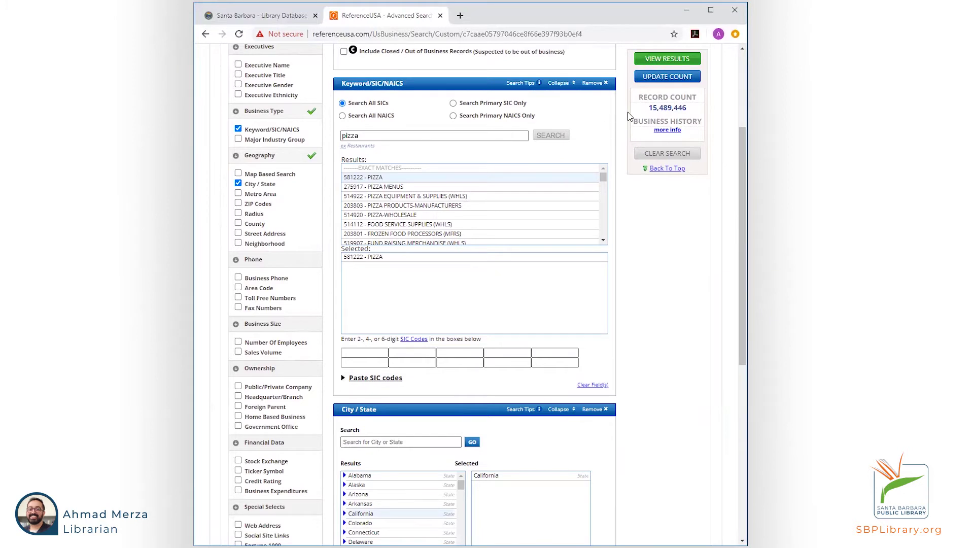
Update the record count for the California pizza search and view its results.
{"action": "left_click", "coordinate": [656, 79]}
{"action": "scroll", "coordinate": [603, 173], "scroll_direction": "up", "scroll_amount": 3}
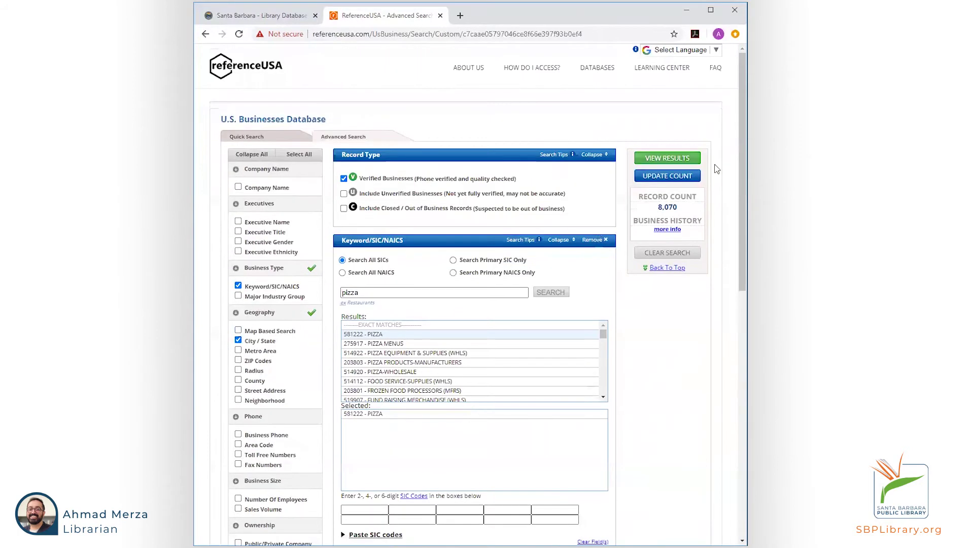
{"action": "left_click", "coordinate": [673, 159]}
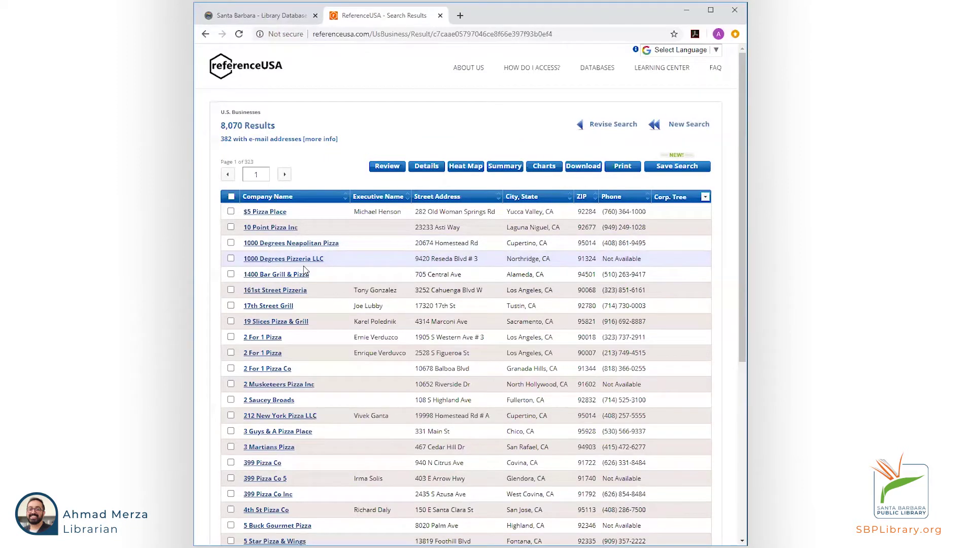
View the heat map of the pizza businesses and return to the results list.
{"action": "left_click", "coordinate": [467, 169]}
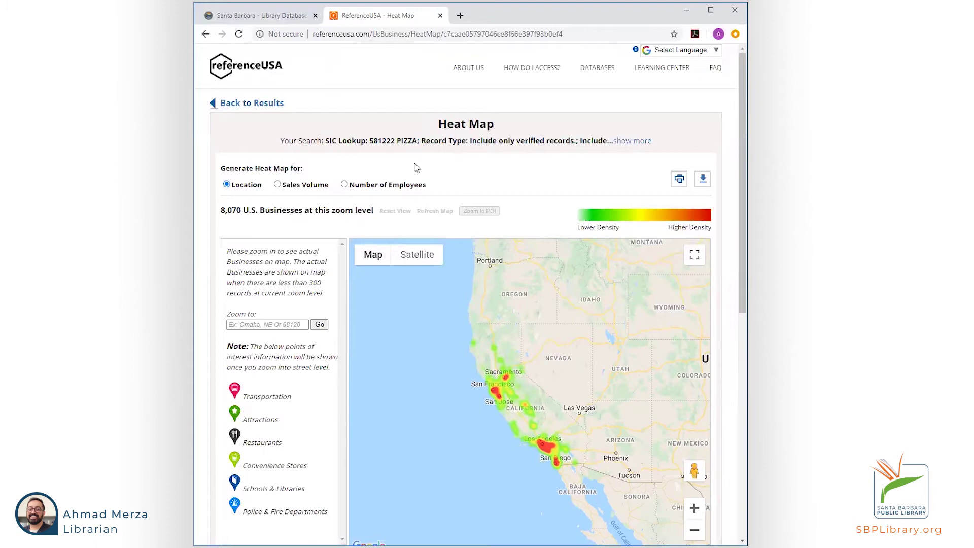
{"action": "left_click", "coordinate": [241, 105]}
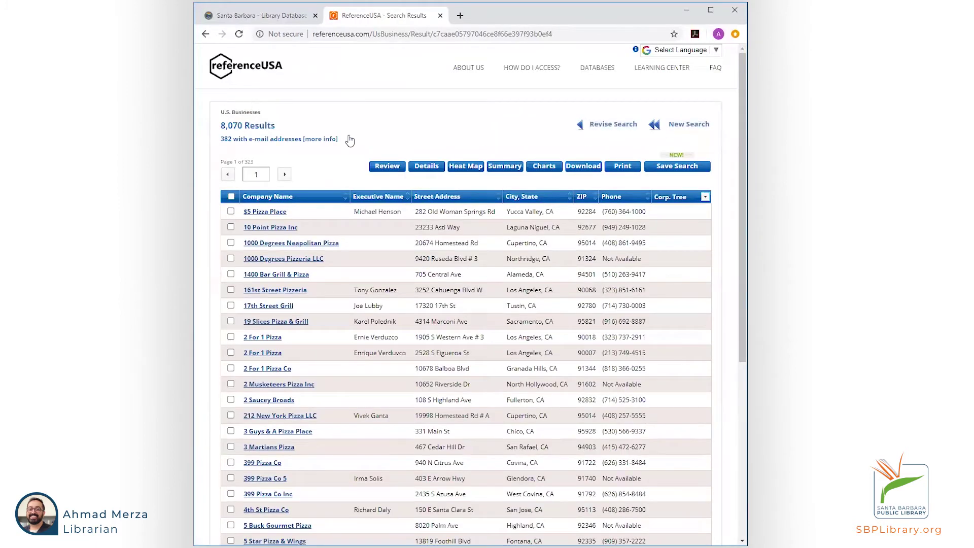
Revise the search, replacing the pizza criterion with the code 806202 - HOSPITALS found by the keyword "hospitals".
{"action": "left_click", "coordinate": [613, 128]}
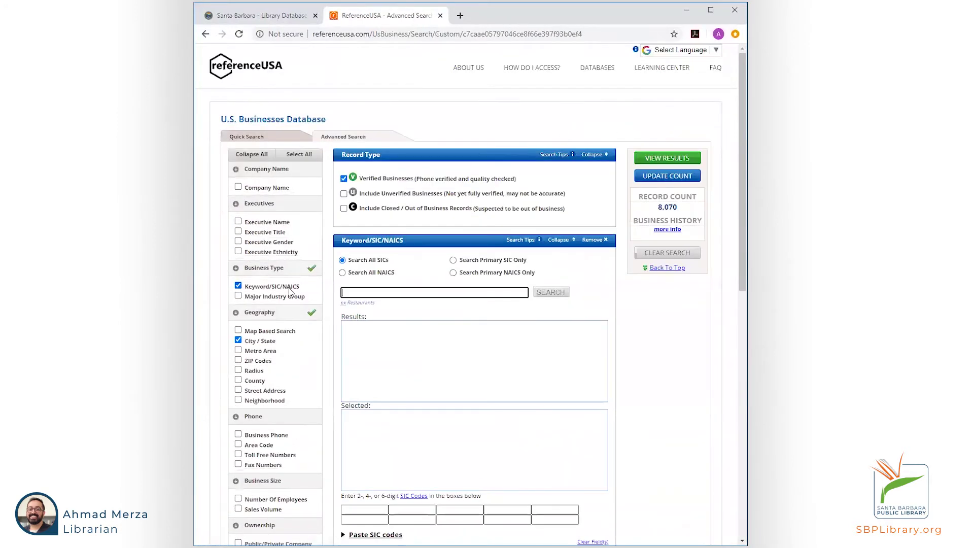
{"action": "left_click", "coordinate": [238, 286]}
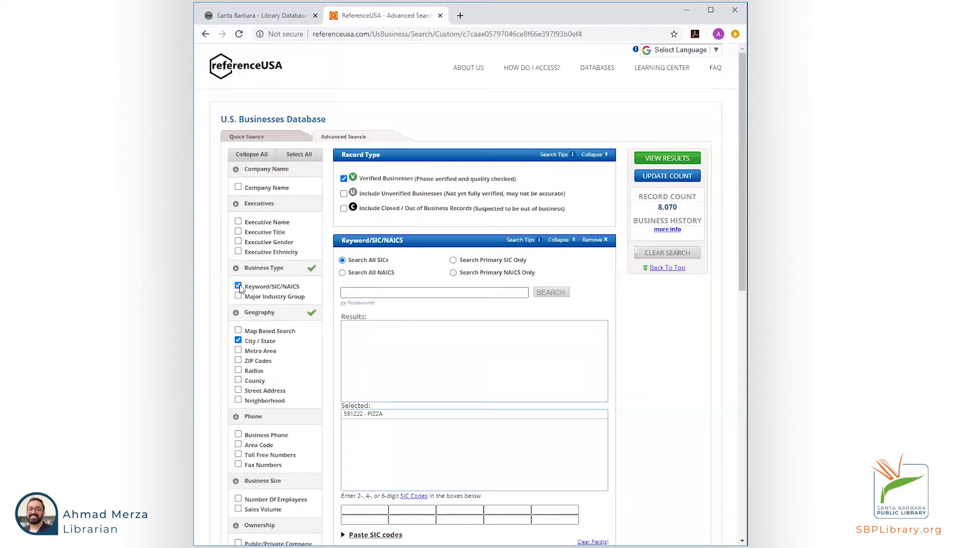
{"action": "left_click", "coordinate": [384, 274]}
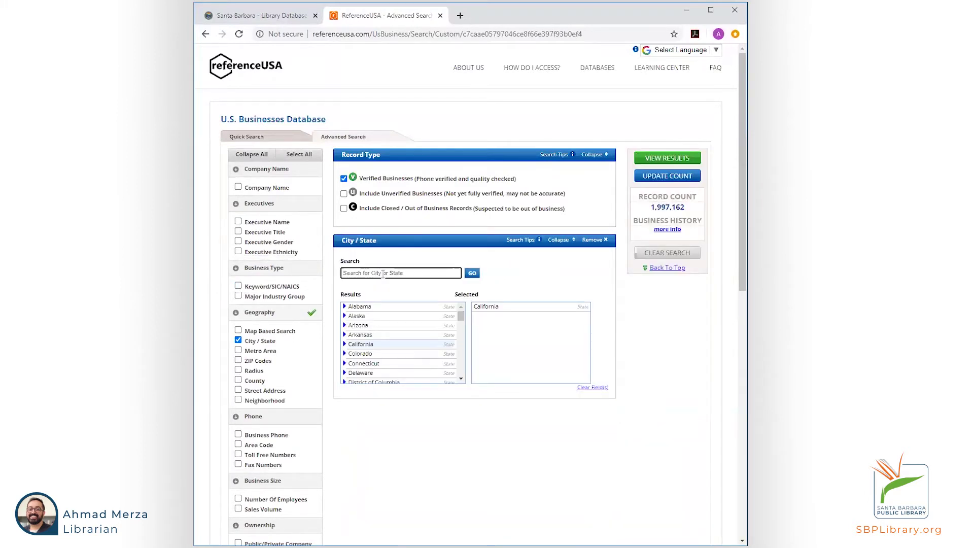
{"action": "left_click", "coordinate": [246, 287]}
{"action": "left_click", "coordinate": [380, 293]}
{"action": "type", "text": "h"}
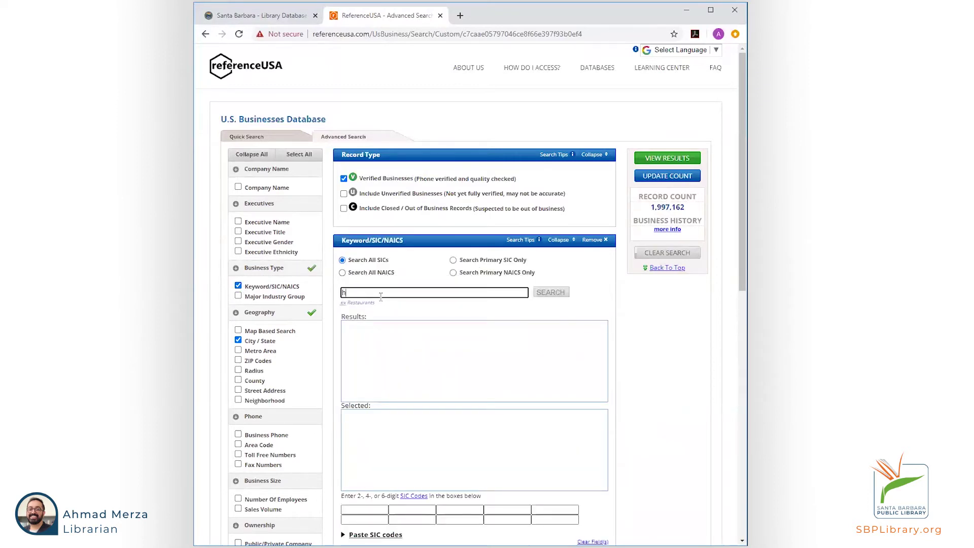
{"action": "type", "text": "ospitals"}
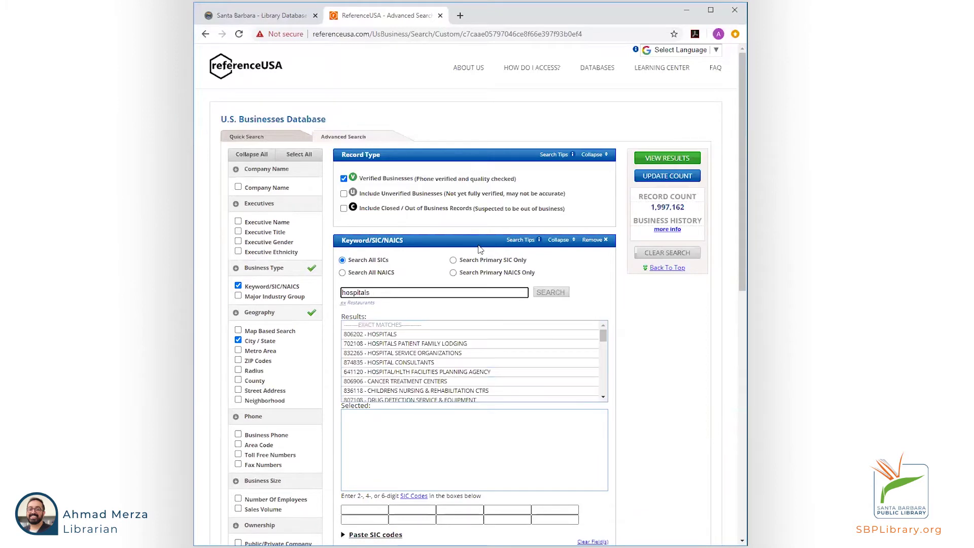
{"action": "left_click", "coordinate": [396, 334]}
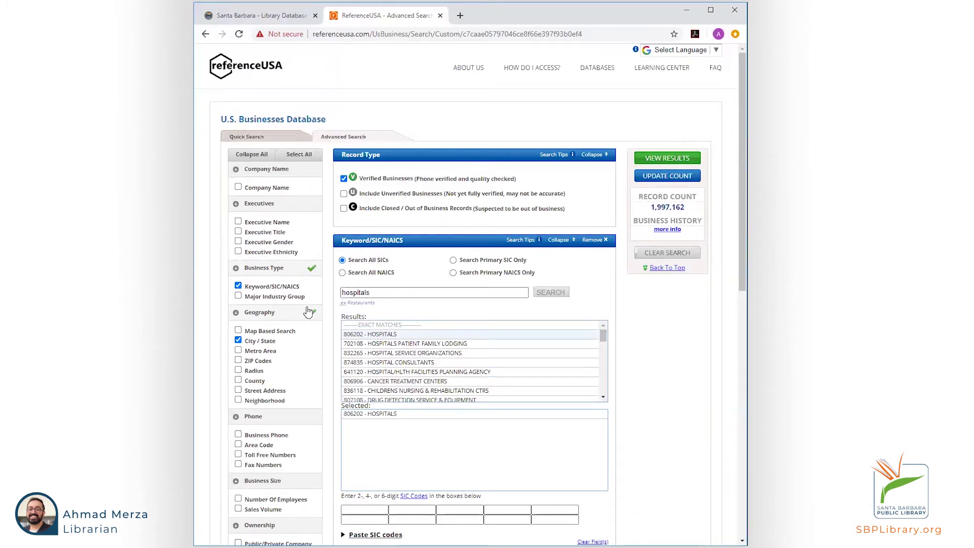
Add the Number Of Employees criterion and select the ranges 500-999, 1000-4999, 5000-9999 and 10000+.
{"action": "scroll", "coordinate": [312, 311], "scroll_direction": "down", "scroll_amount": 2}
{"action": "scroll", "coordinate": [312, 311], "scroll_direction": "down", "scroll_amount": 1}
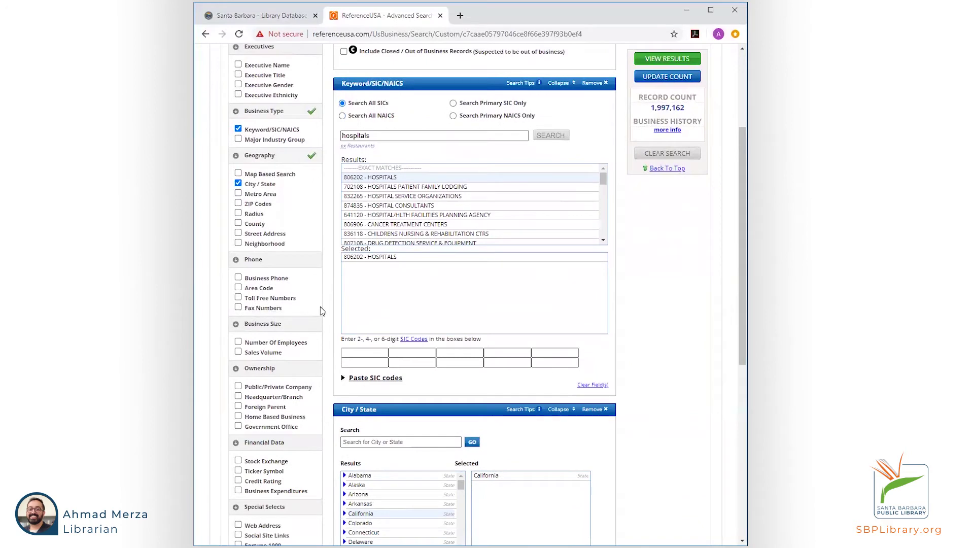
{"action": "left_click", "coordinate": [239, 343]}
{"action": "scroll", "coordinate": [224, 253], "scroll_direction": "down", "scroll_amount": 2}
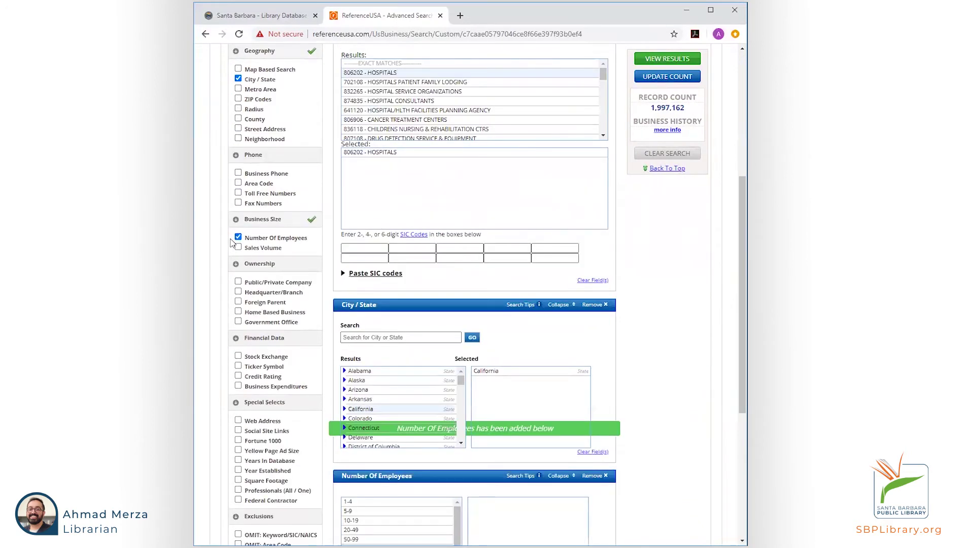
{"action": "scroll", "coordinate": [355, 405], "scroll_direction": "down", "scroll_amount": 2}
{"action": "left_click", "coordinate": [383, 464]}
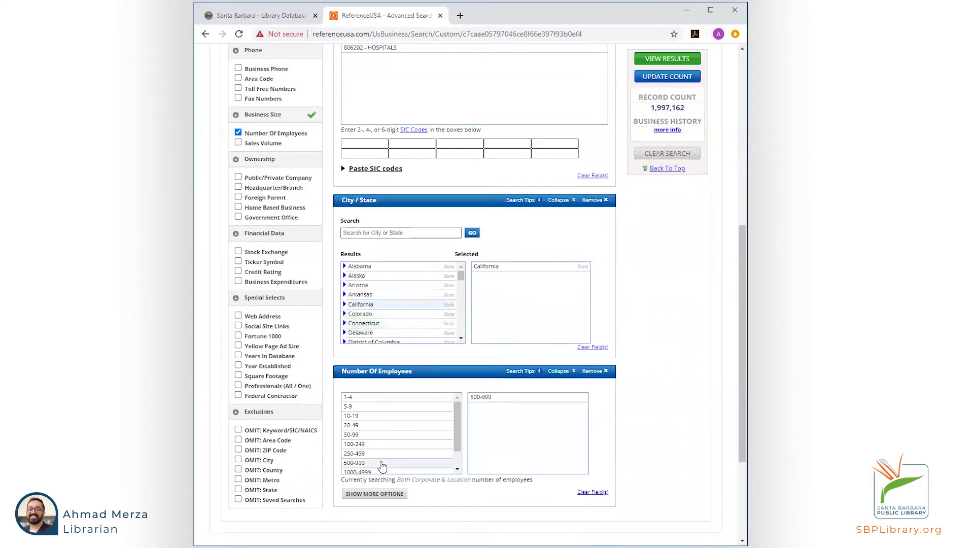
{"action": "left_click", "coordinate": [381, 472]}
{"action": "scroll", "coordinate": [393, 465], "scroll_direction": "down", "scroll_amount": 1}
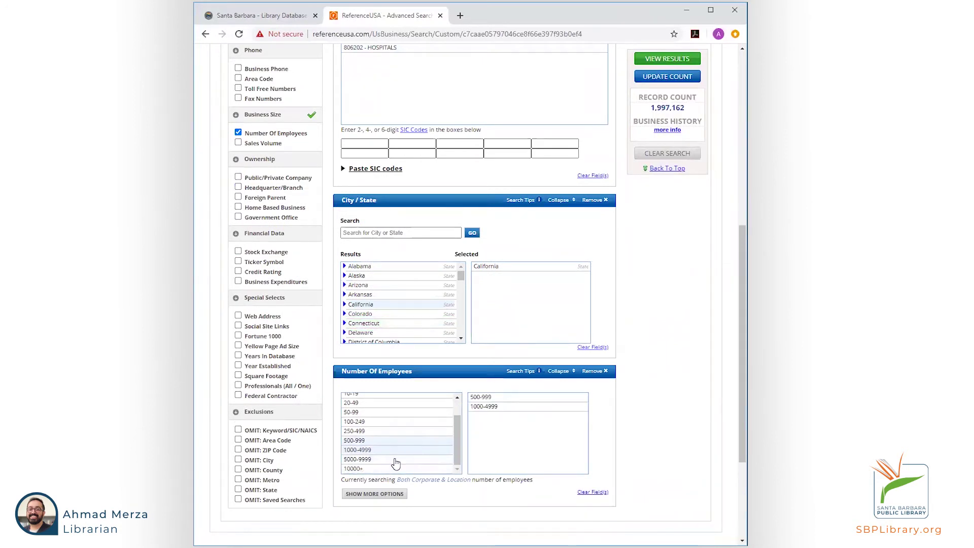
{"action": "left_click", "coordinate": [395, 459]}
{"action": "left_click", "coordinate": [395, 469]}
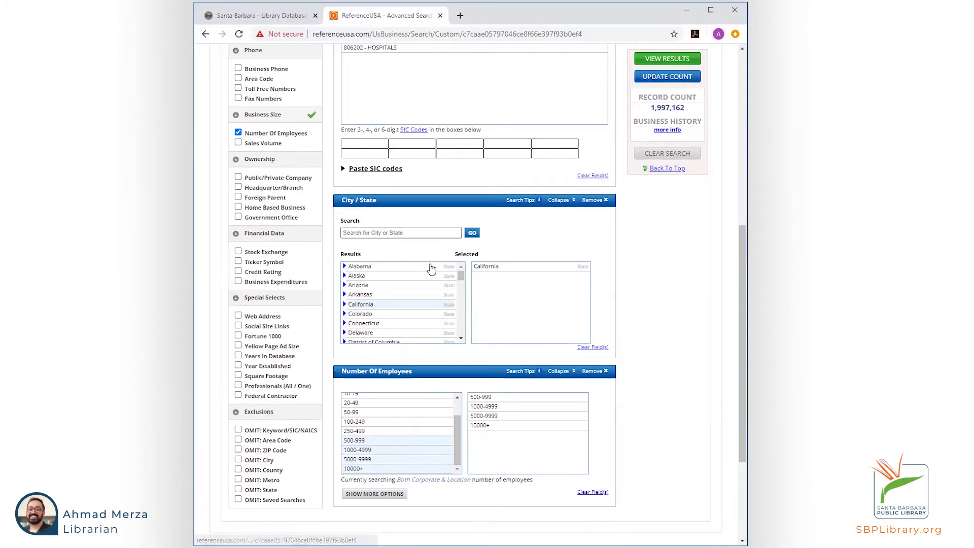
Update the record count for the large California hospitals and look through the first page of results.
{"action": "left_click", "coordinate": [675, 75]}
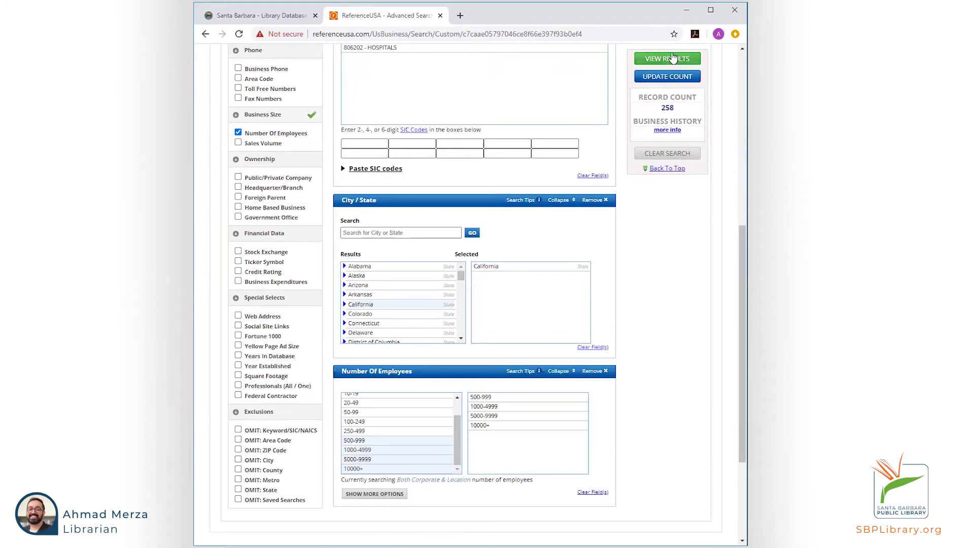
{"action": "left_click", "coordinate": [673, 58]}
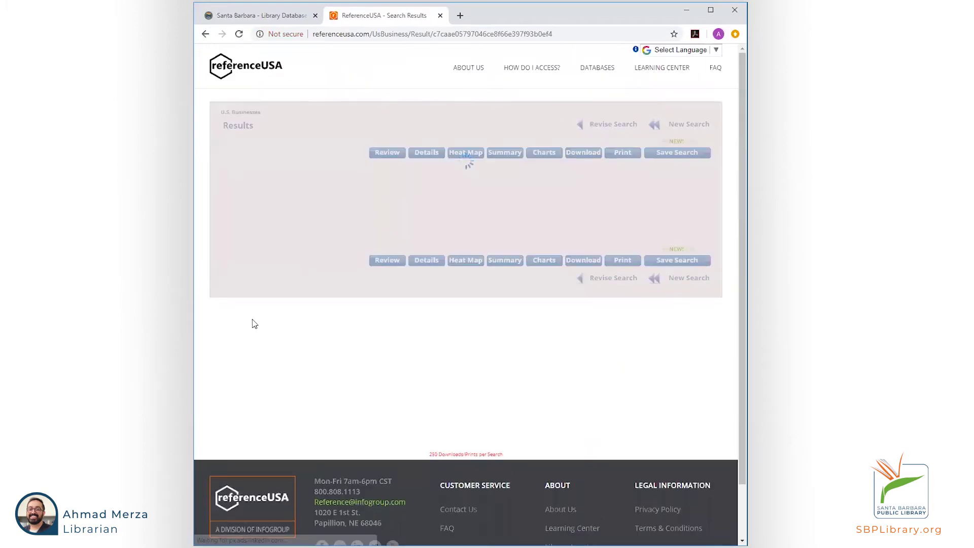
{"action": "scroll", "coordinate": [316, 234], "scroll_direction": "down", "scroll_amount": 4}
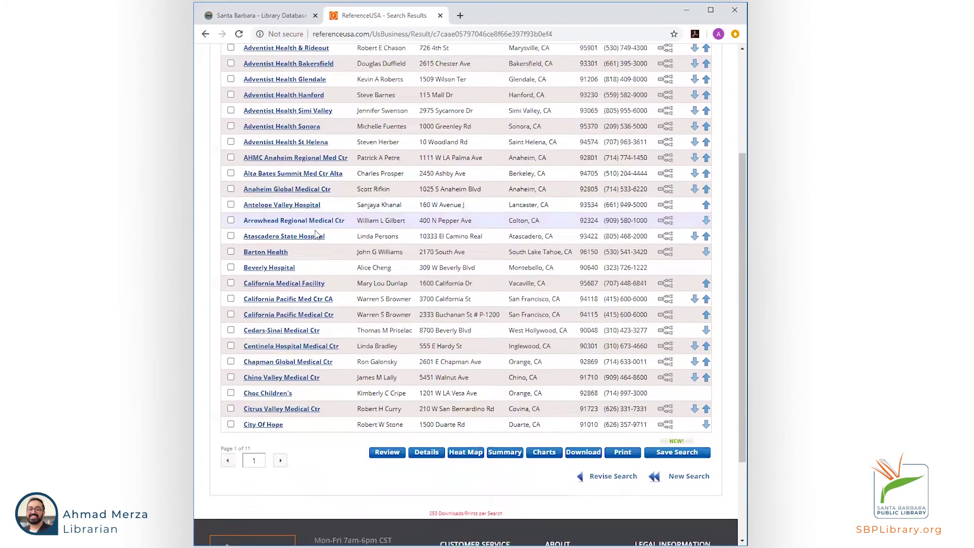
{"action": "scroll", "coordinate": [316, 234], "scroll_direction": "up", "scroll_amount": 5}
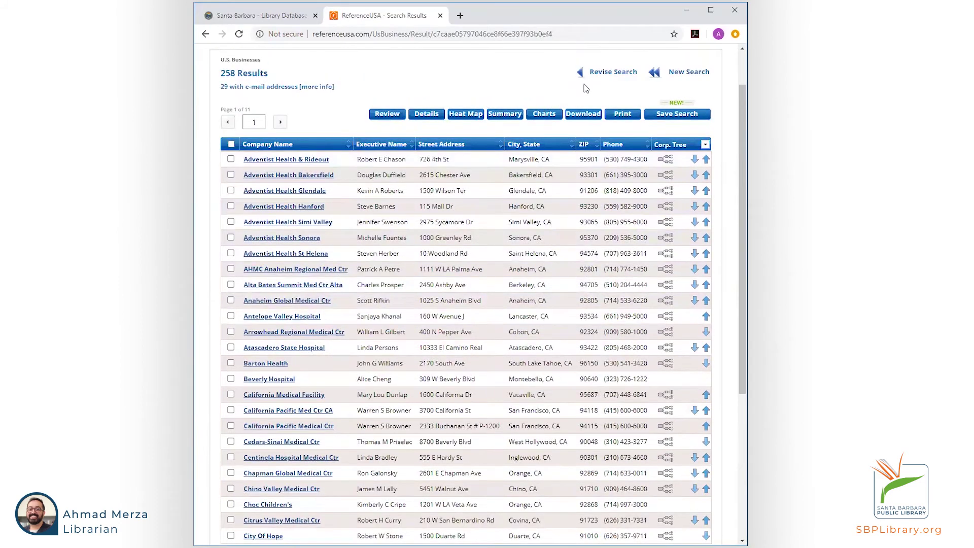
Return to the search form and examine the available Ownership, Financial Data, Special Selects and Exclusions criteria.
{"action": "left_click", "coordinate": [601, 75]}
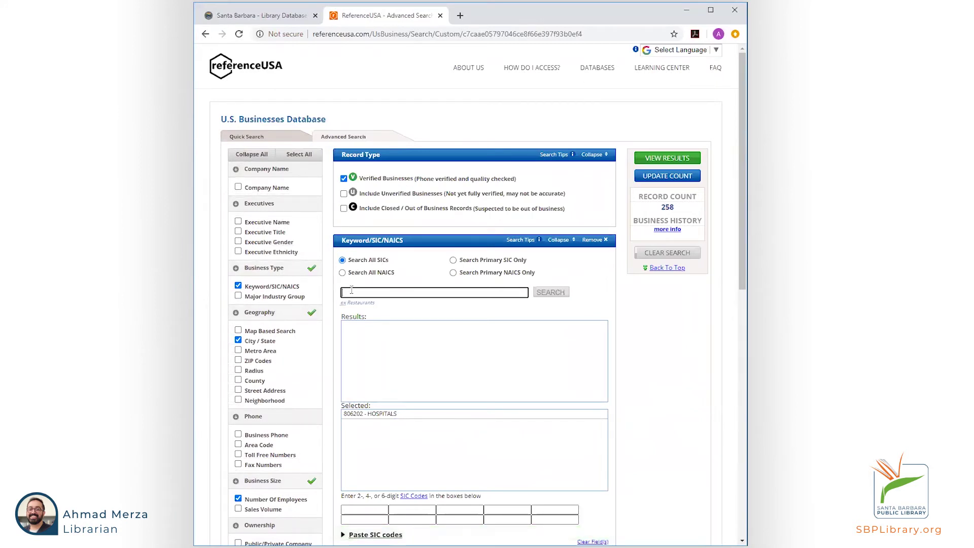
{"action": "scroll", "coordinate": [318, 336], "scroll_direction": "down", "scroll_amount": 1}
{"action": "scroll", "coordinate": [318, 337], "scroll_direction": "down", "scroll_amount": 3}
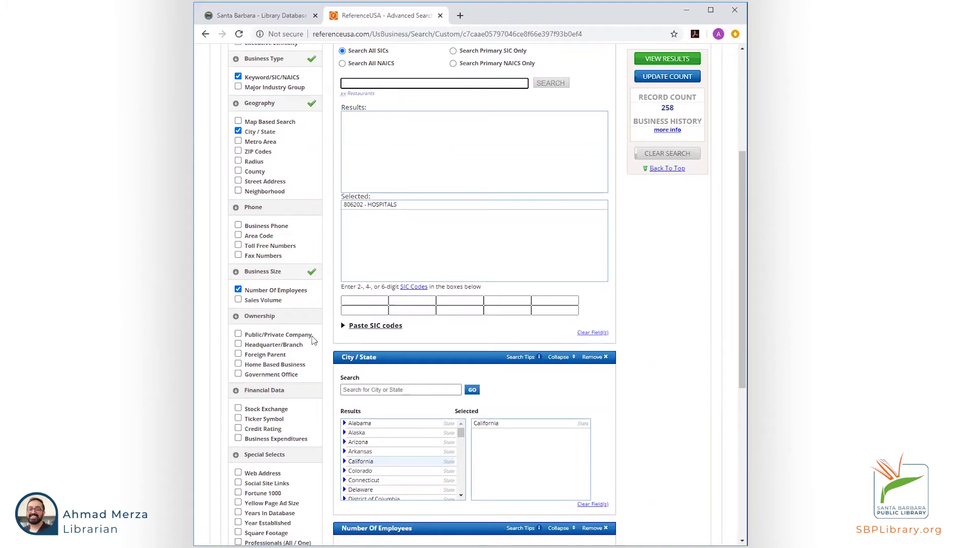
{"action": "scroll", "coordinate": [322, 404], "scroll_direction": "down", "scroll_amount": 1}
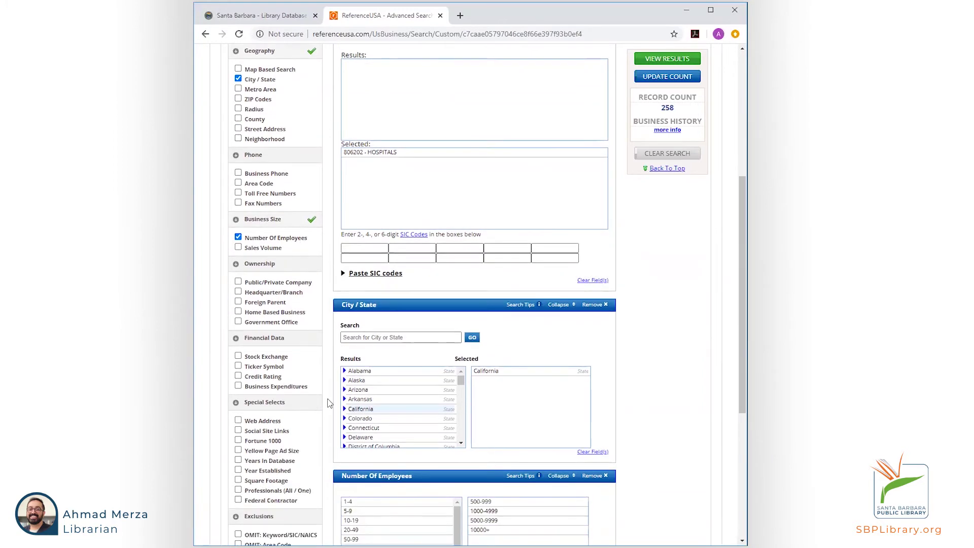
{"action": "scroll", "coordinate": [327, 404], "scroll_direction": "down", "scroll_amount": 1}
{"action": "scroll", "coordinate": [329, 401], "scroll_direction": "down", "scroll_amount": 3}
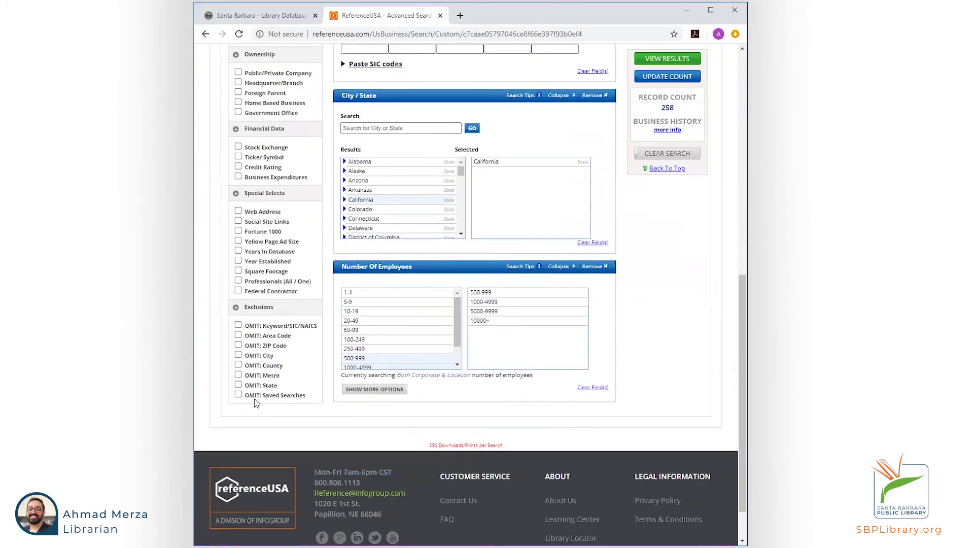
View the results for the large California hospitals and examine their summary chart and full report by city.
{"action": "scroll", "coordinate": [257, 310], "scroll_direction": "up", "scroll_amount": 8}
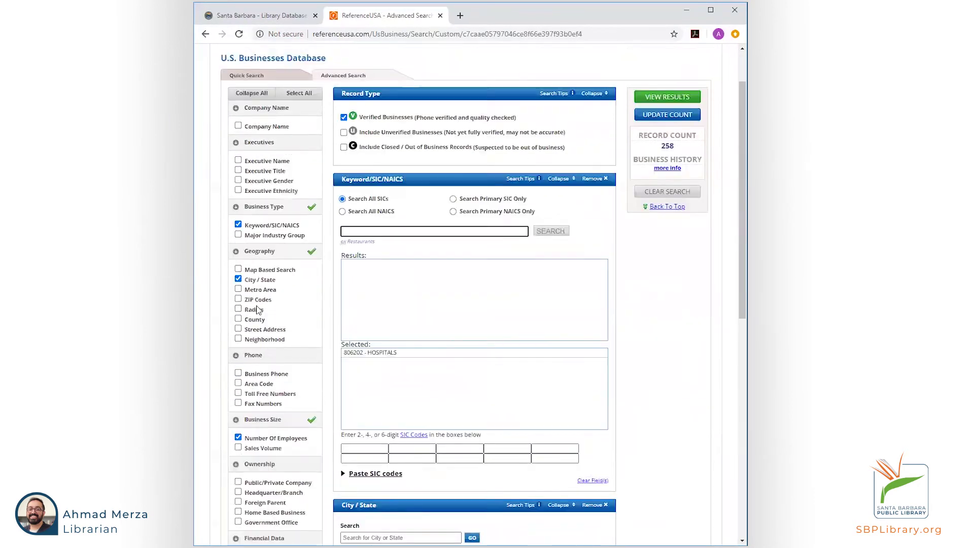
{"action": "scroll", "coordinate": [257, 311], "scroll_direction": "up", "scroll_amount": 1}
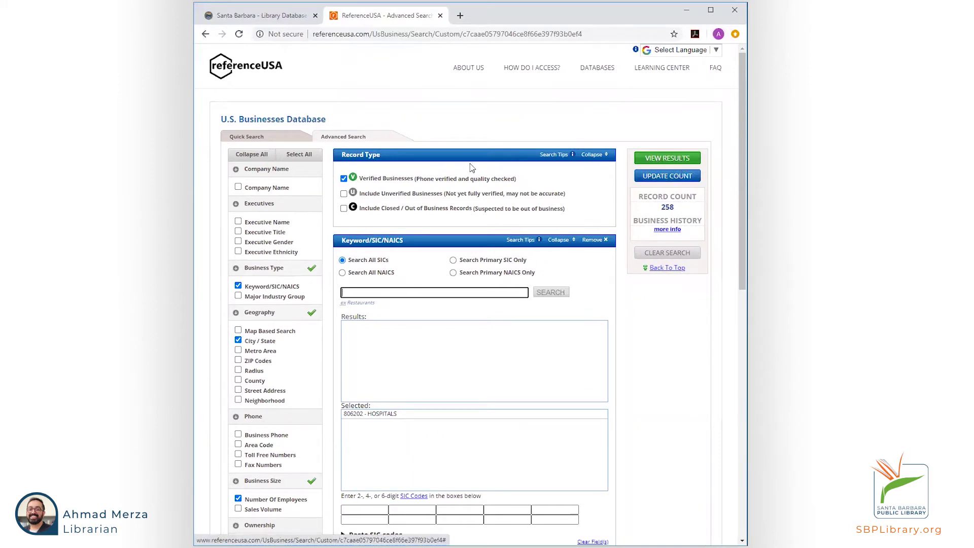
{"action": "left_click", "coordinate": [678, 159]}
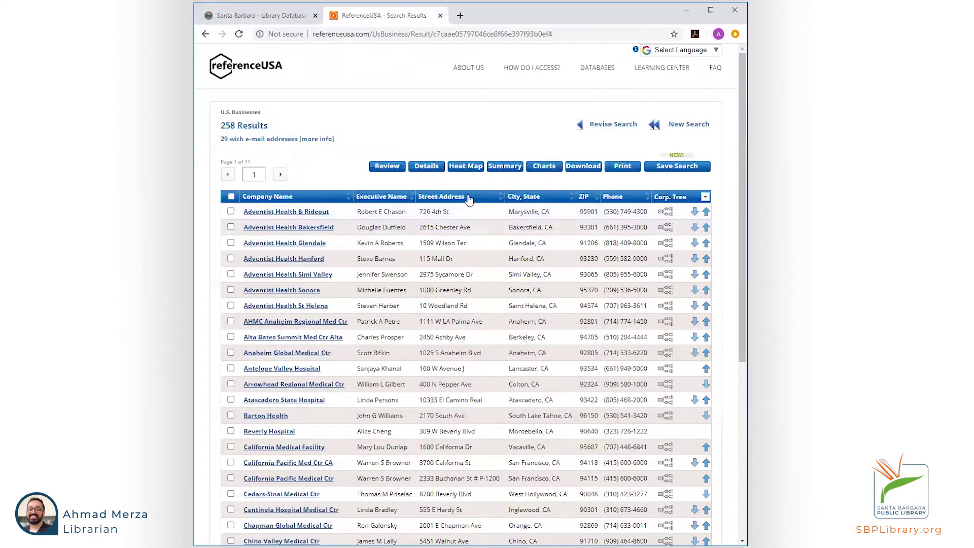
{"action": "left_click", "coordinate": [539, 169]}
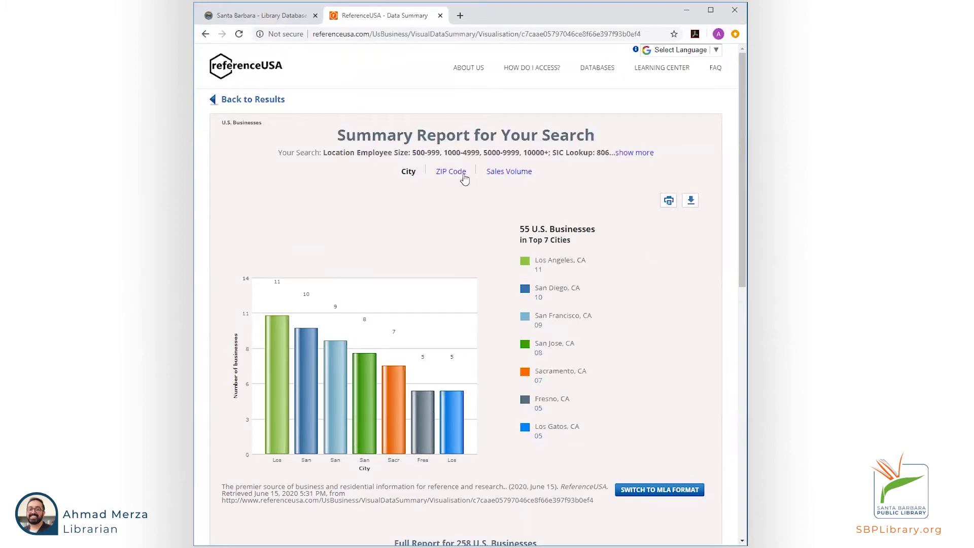
{"action": "scroll", "coordinate": [571, 194], "scroll_direction": "down", "scroll_amount": 8}
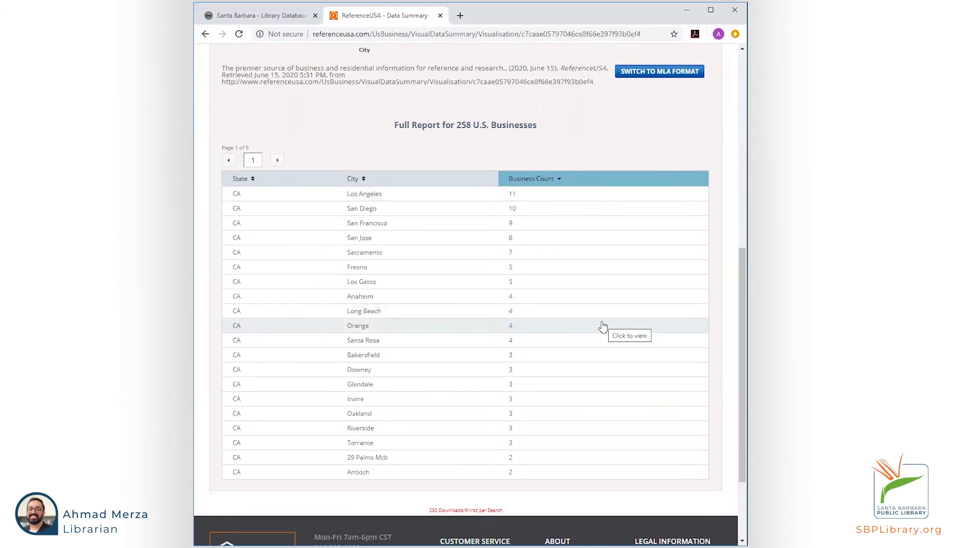
{"action": "scroll", "coordinate": [604, 325], "scroll_direction": "up", "scroll_amount": 8}
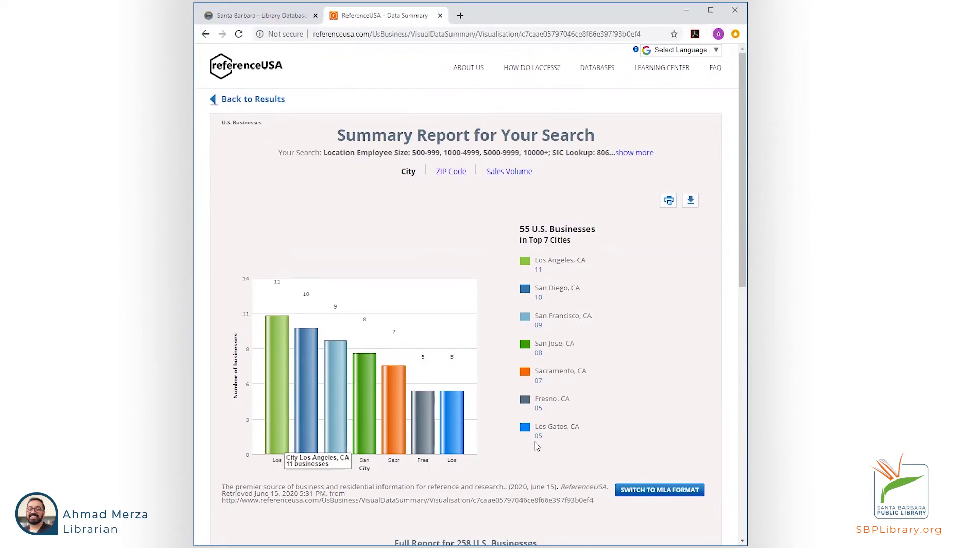
{"action": "mouse_move", "coordinate": [323, 421]}
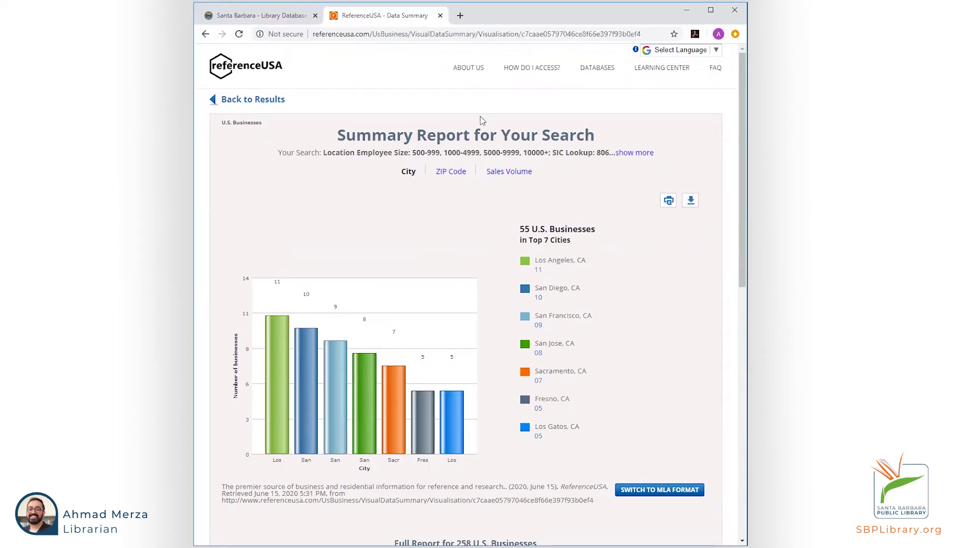
Return from the summary report to the results list and reopen the hospital search form.
{"action": "left_click", "coordinate": [231, 99]}
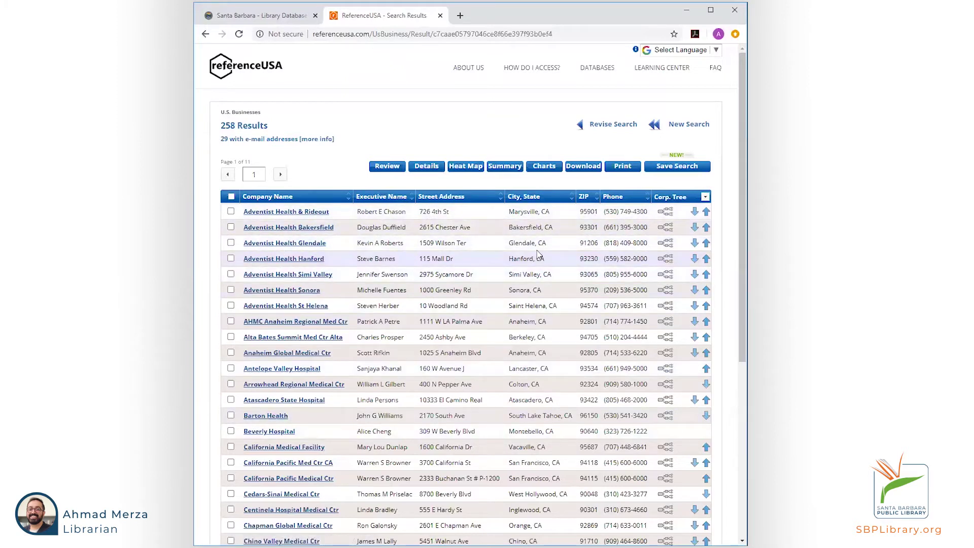
{"action": "left_click", "coordinate": [614, 129]}
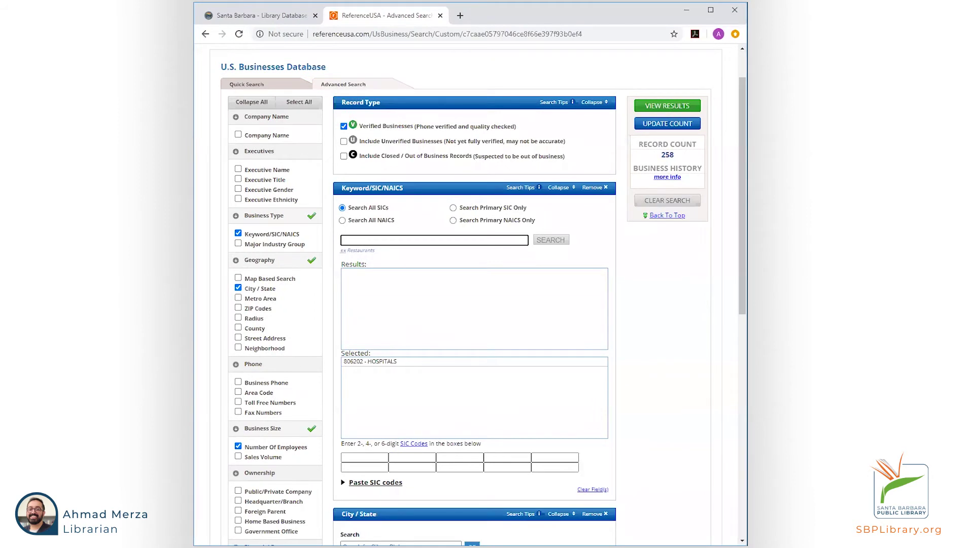
{"action": "scroll", "coordinate": [527, 391], "scroll_direction": "up", "scroll_amount": 1}
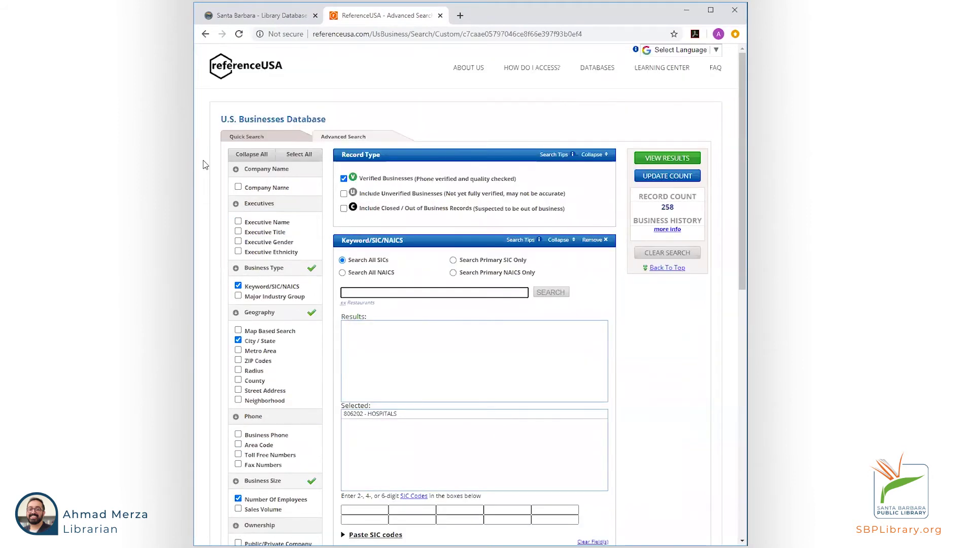
Return to the home page and open the U.S. Consumers / Lifestyles database in Advanced Search.
{"action": "left_click", "coordinate": [253, 70]}
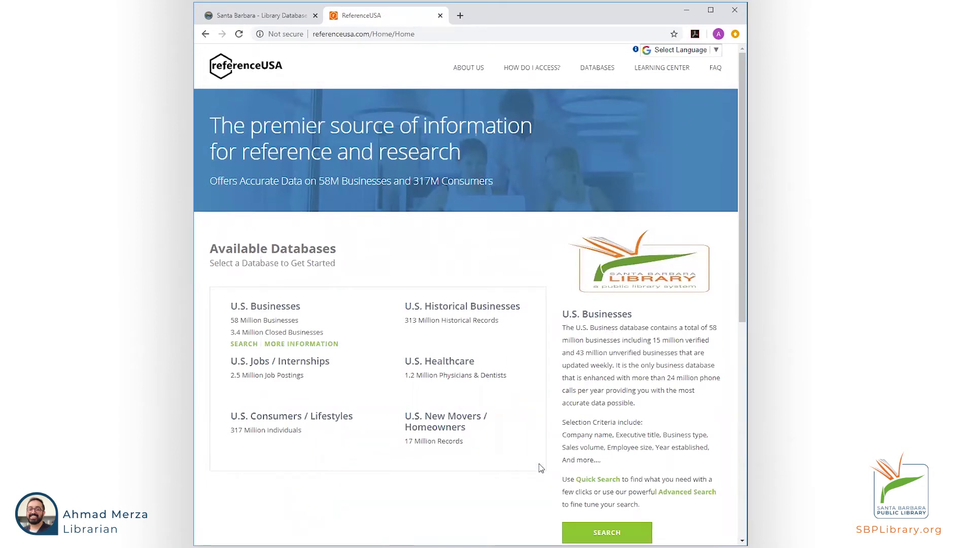
{"action": "mouse_move", "coordinate": [236, 429]}
{"action": "mouse_move", "coordinate": [325, 427]}
{"action": "left_click", "coordinate": [337, 420]}
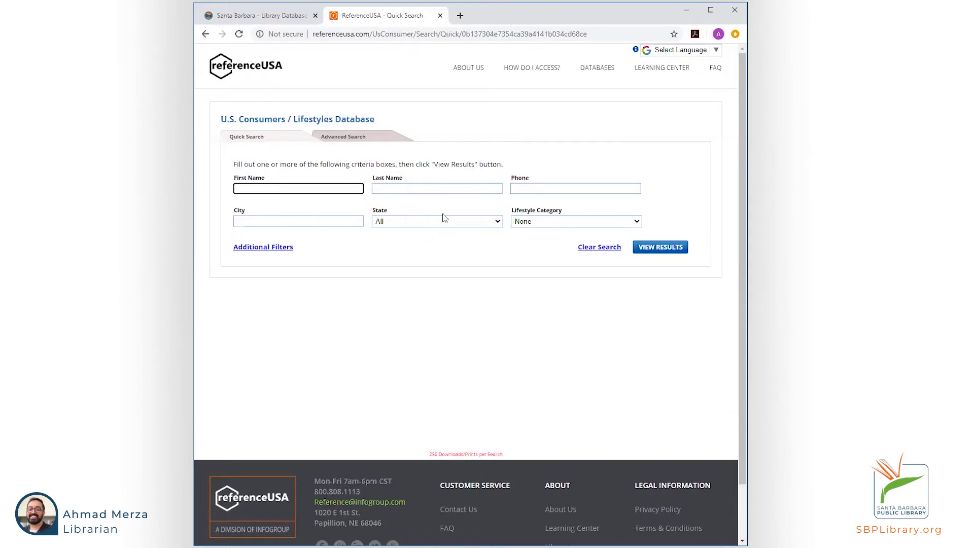
{"action": "left_click", "coordinate": [367, 141]}
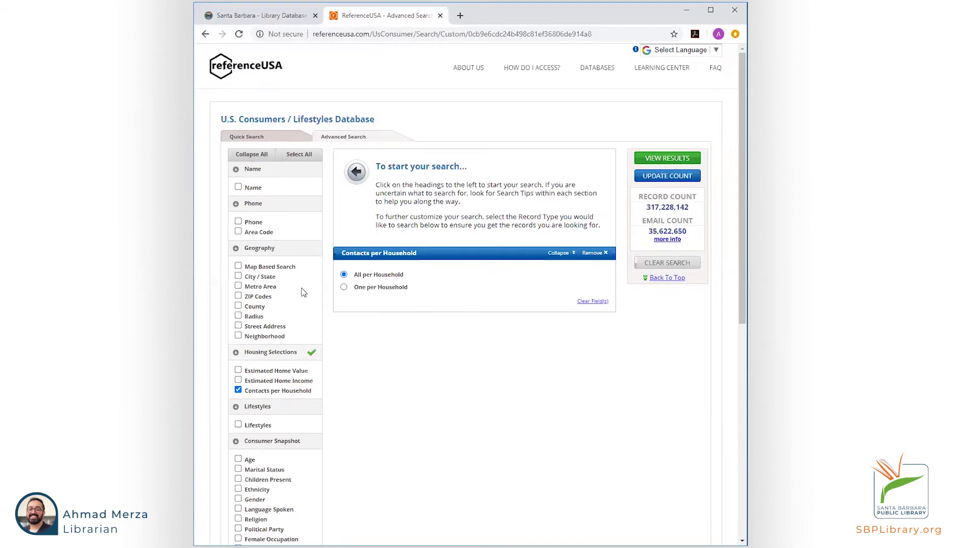
Add the City / State criterion with California and the Lifestyles criterion with the whole Sports category.
{"action": "left_click", "coordinate": [238, 275]}
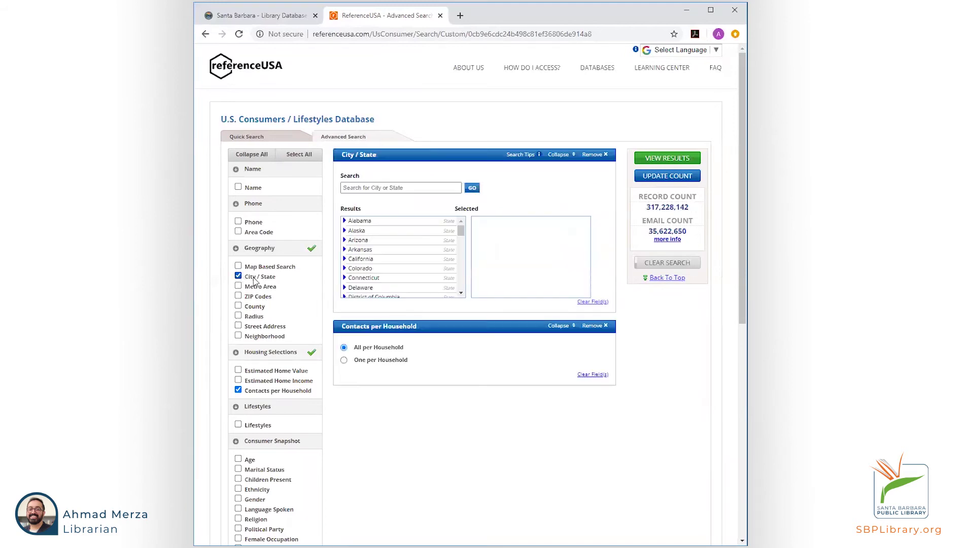
{"action": "left_click", "coordinate": [372, 259]}
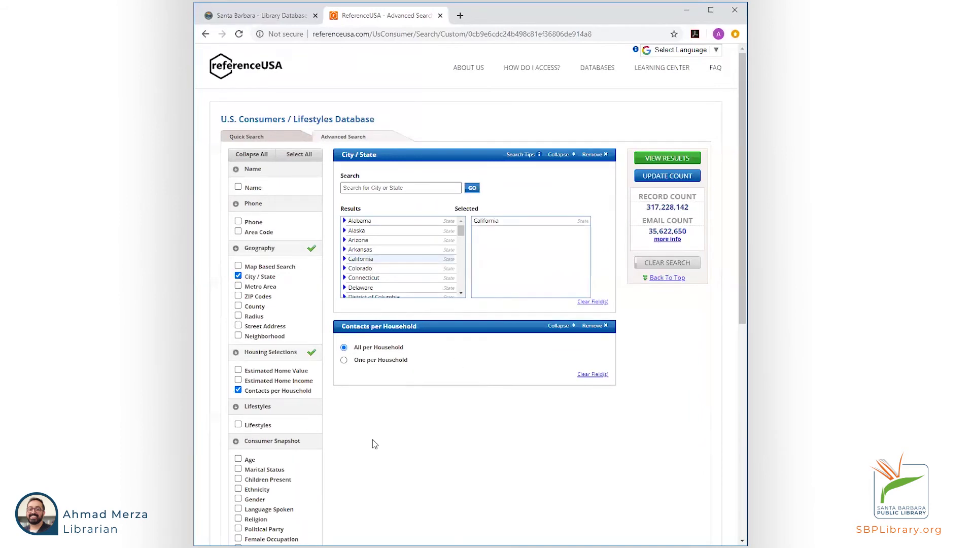
{"action": "left_click", "coordinate": [238, 425]}
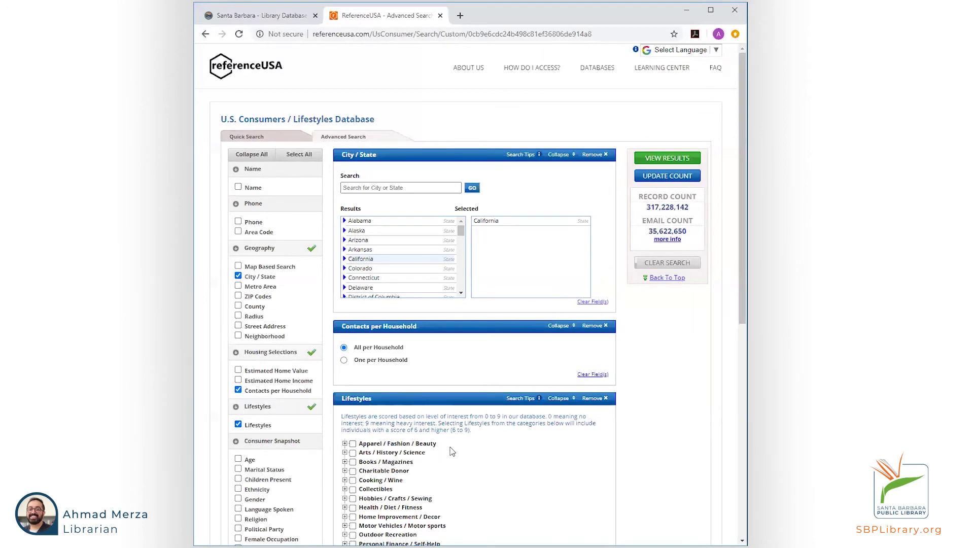
{"action": "scroll", "coordinate": [467, 451], "scroll_direction": "down", "scroll_amount": 2}
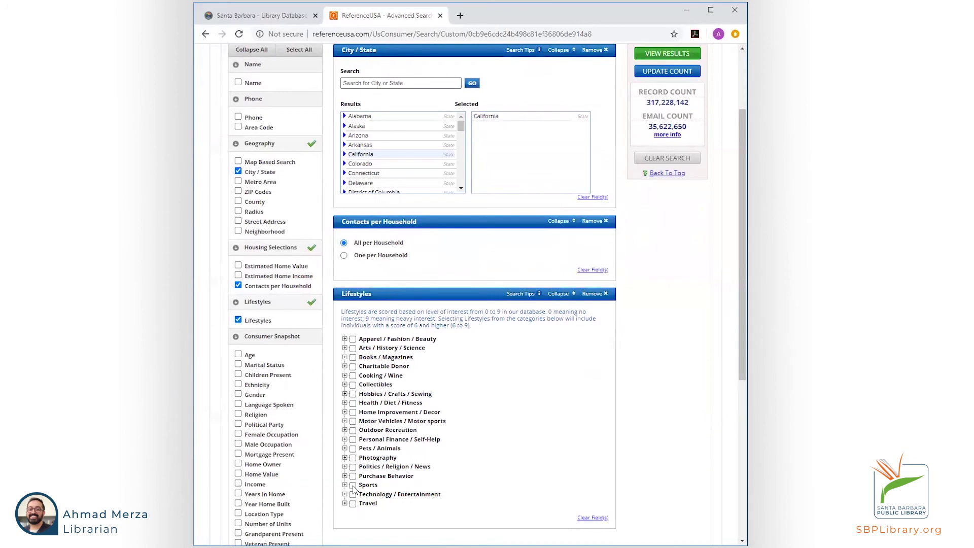
{"action": "left_click", "coordinate": [345, 485]}
{"action": "left_click", "coordinate": [345, 485]}
{"action": "left_click", "coordinate": [353, 486]}
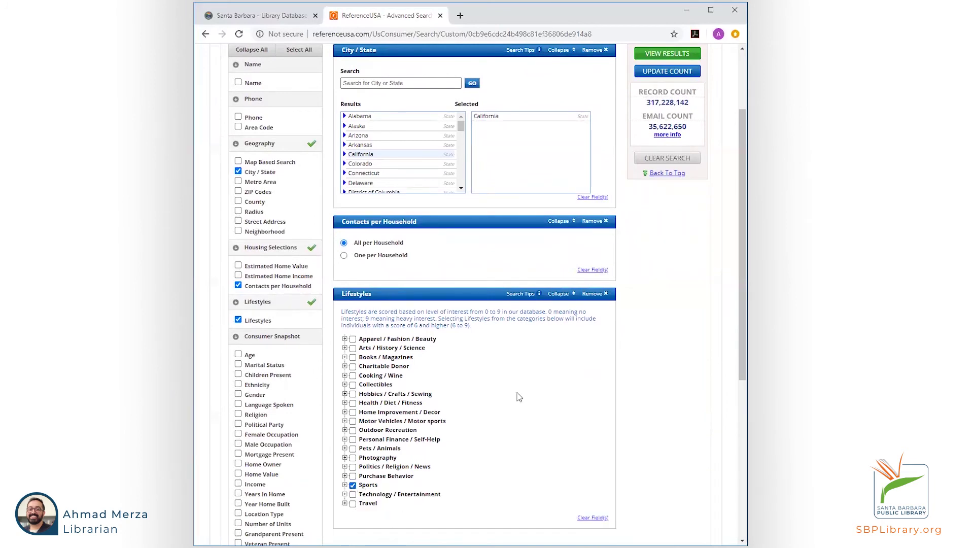
Update the record count for California sports enthusiasts and look through the first page of results.
{"action": "left_click", "coordinate": [668, 76]}
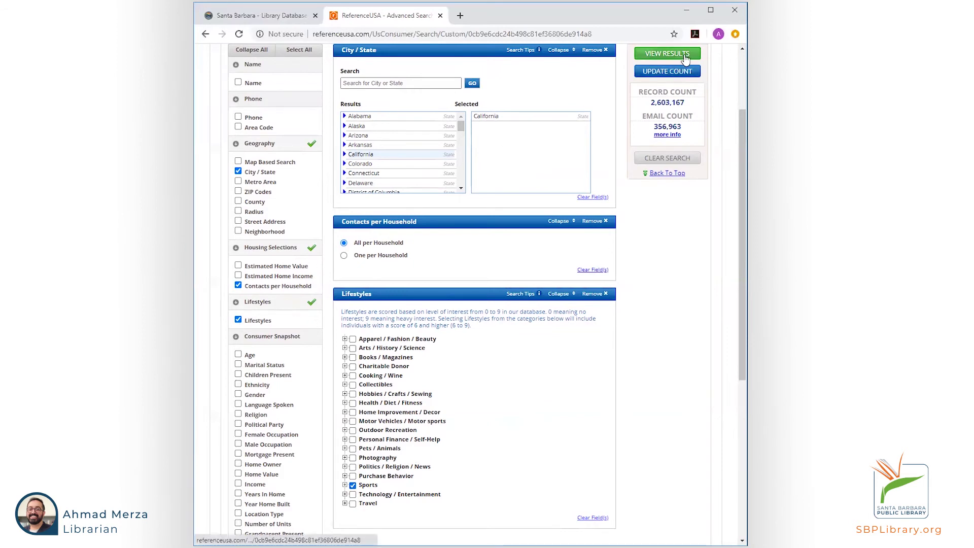
{"action": "left_click", "coordinate": [667, 54]}
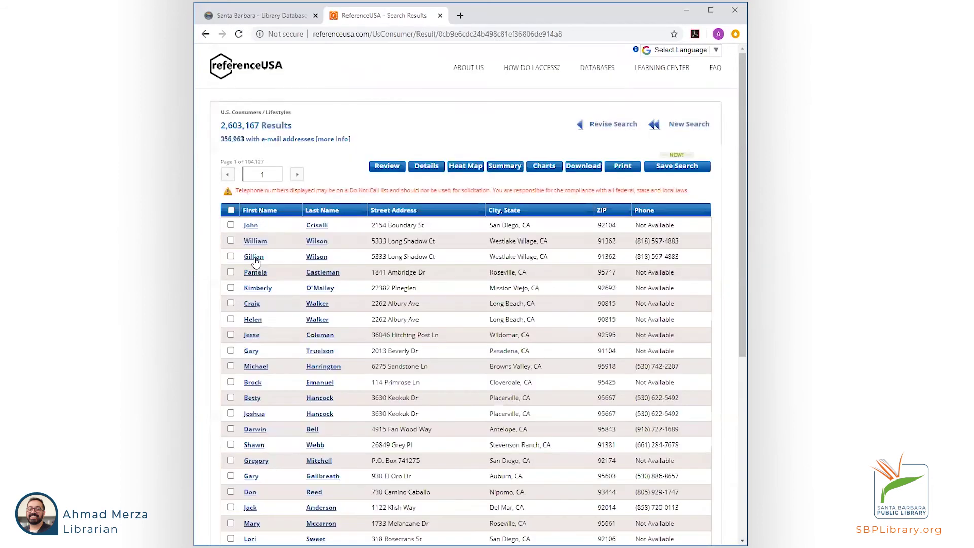
{"action": "scroll", "coordinate": [297, 242], "scroll_direction": "down", "scroll_amount": 6}
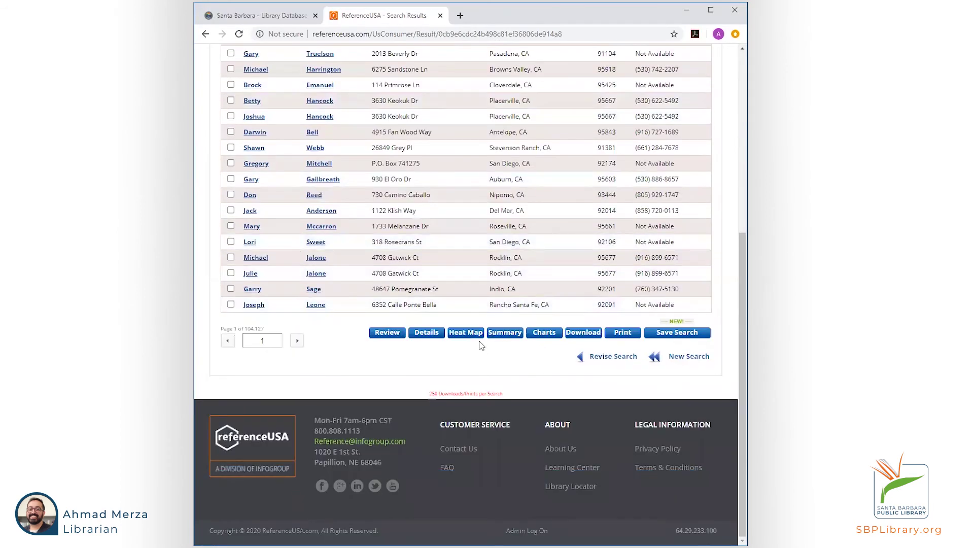
{"action": "scroll", "coordinate": [297, 243], "scroll_direction": "up", "scroll_amount": 6}
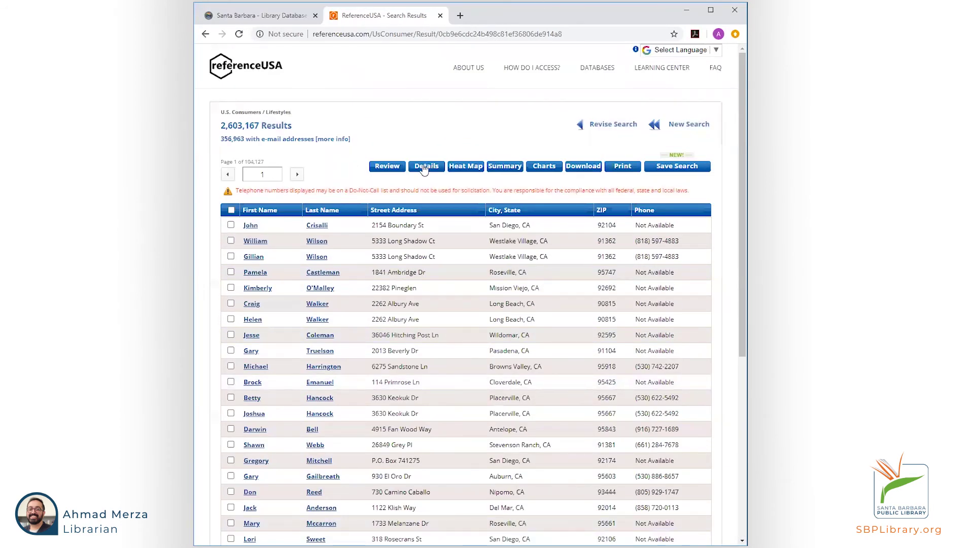
Revise the search, adding the Income criterion with all ranges from $50,000 - $59,999 upward, and update the record count.
{"action": "left_click", "coordinate": [609, 122]}
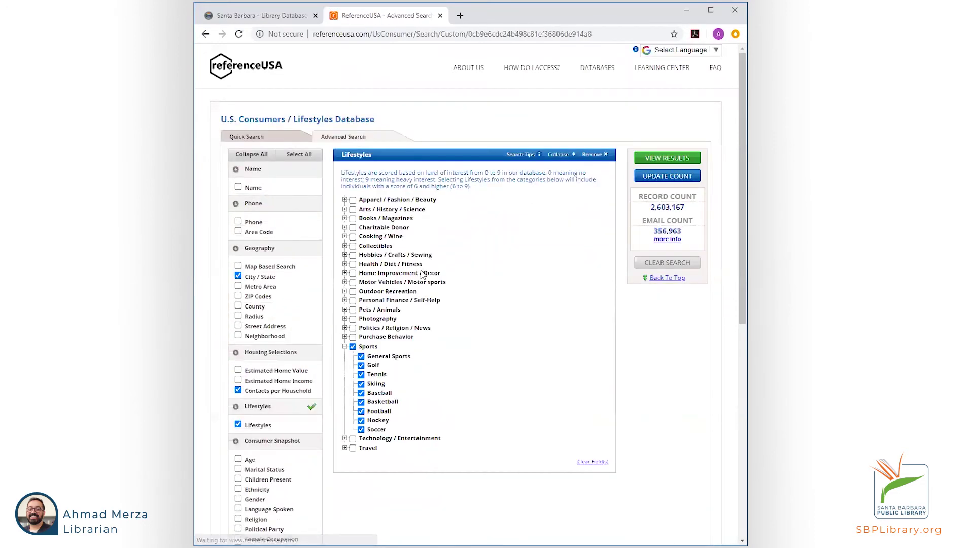
{"action": "scroll", "coordinate": [390, 249], "scroll_direction": "down", "scroll_amount": 3}
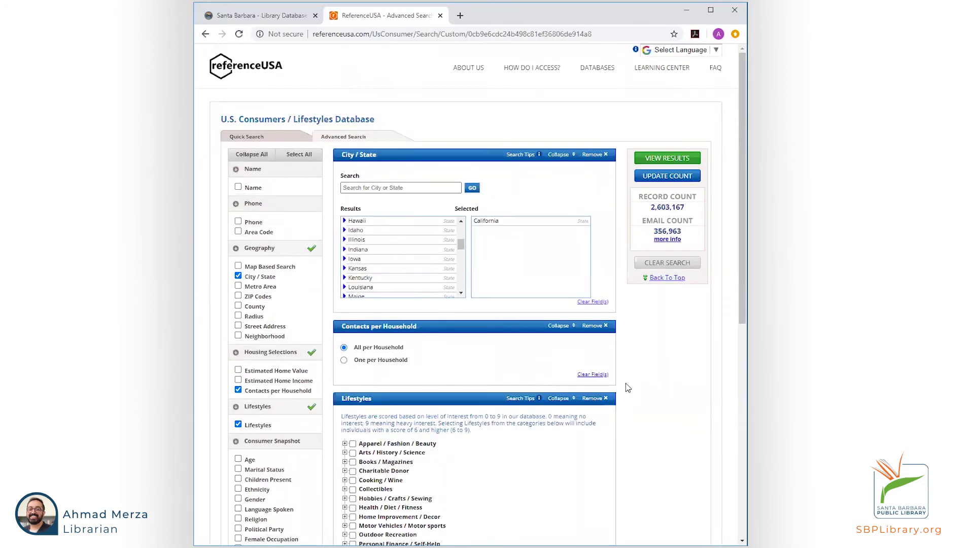
{"action": "scroll", "coordinate": [632, 381], "scroll_direction": "down", "scroll_amount": 3}
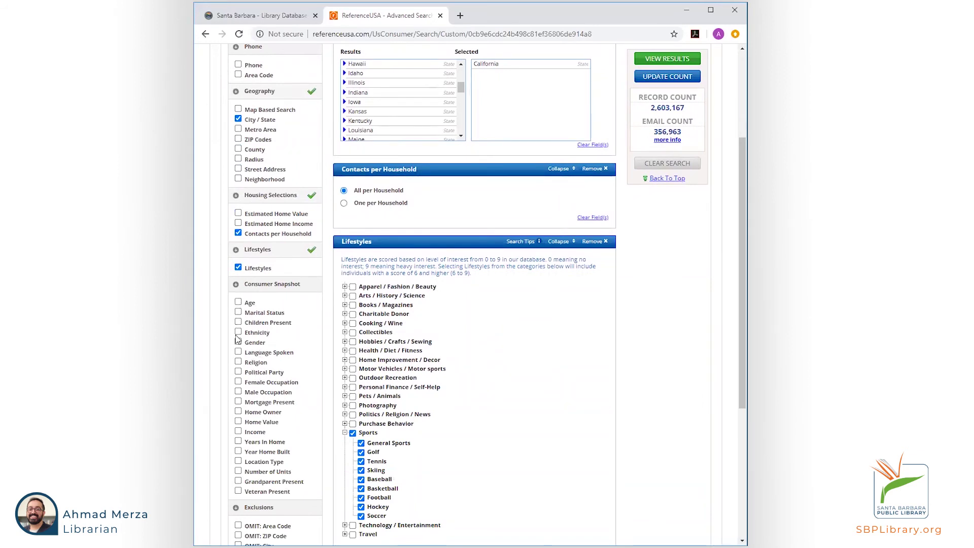
{"action": "left_click", "coordinate": [238, 434]}
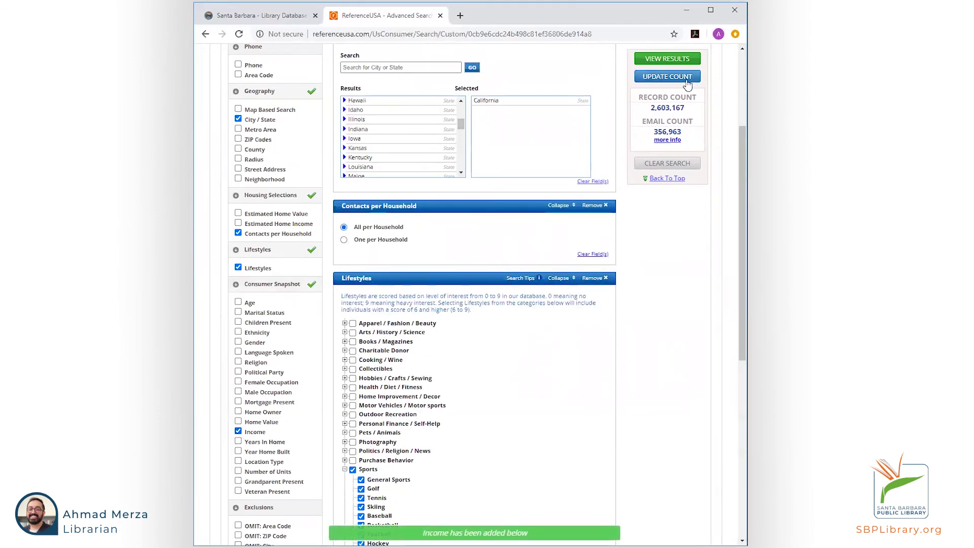
{"action": "scroll", "coordinate": [430, 373], "scroll_direction": "down", "scroll_amount": 1}
{"action": "scroll", "coordinate": [430, 374], "scroll_direction": "down", "scroll_amount": 3}
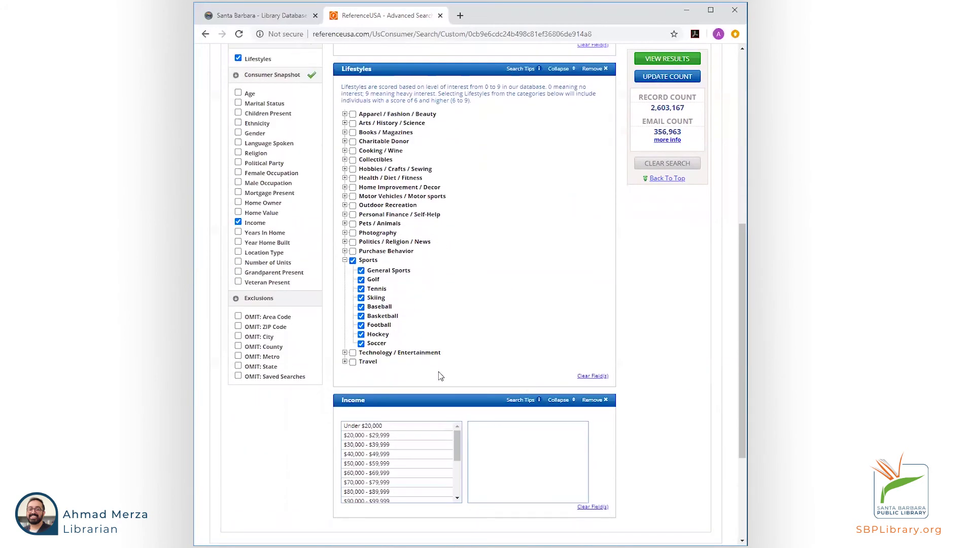
{"action": "left_click_drag", "start_coordinate": [458, 441], "coordinate": [458, 454]}
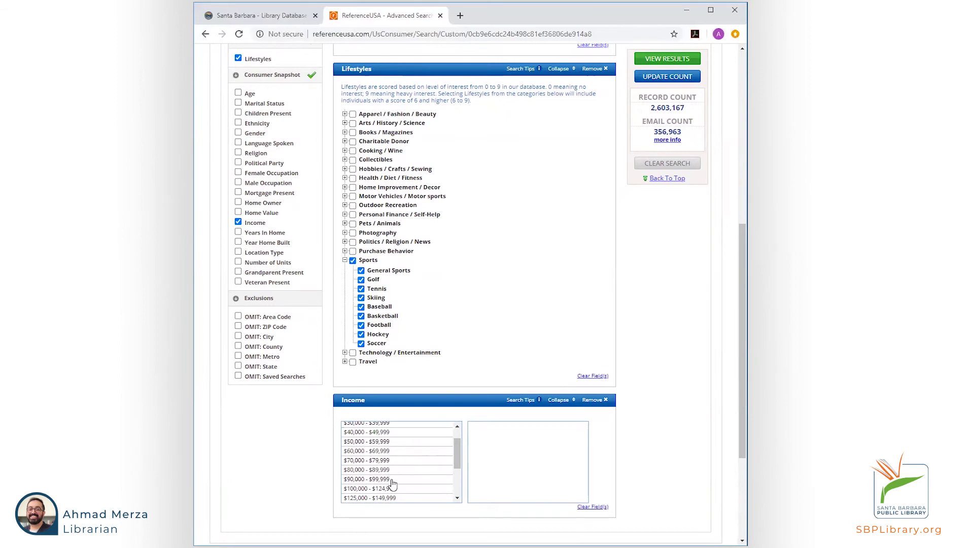
{"action": "left_click_drag", "start_coordinate": [392, 442], "coordinate": [391, 492]}
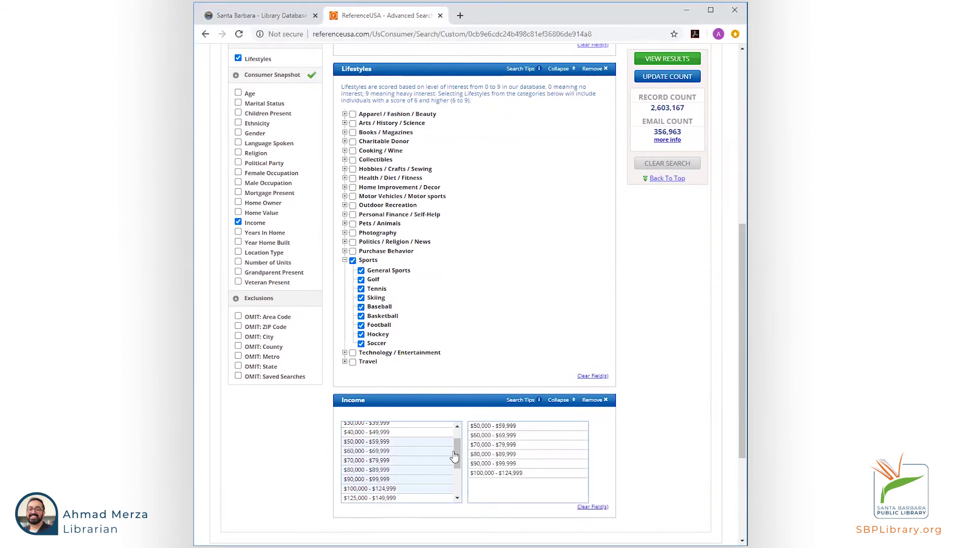
{"action": "left_click_drag", "start_coordinate": [455, 455], "coordinate": [456, 481]}
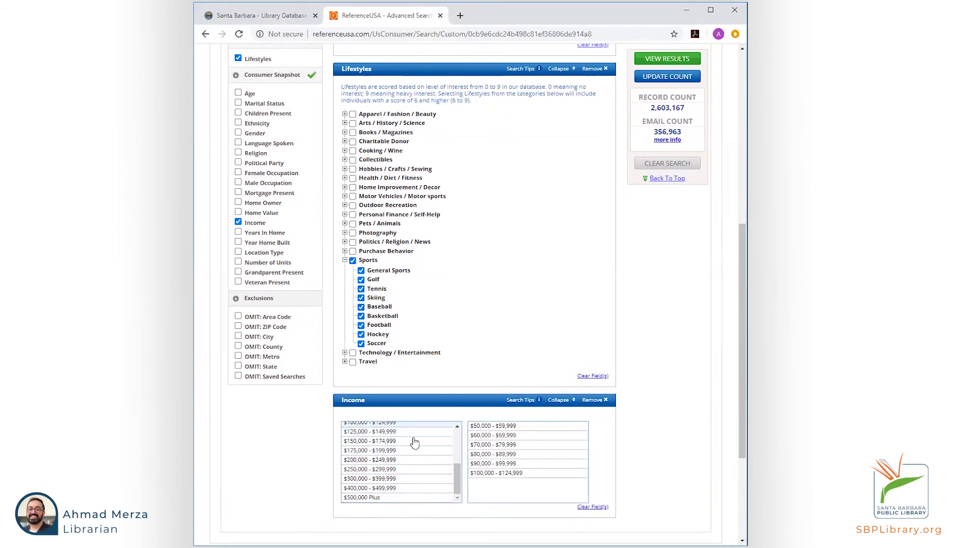
{"action": "left_click", "coordinate": [662, 77]}
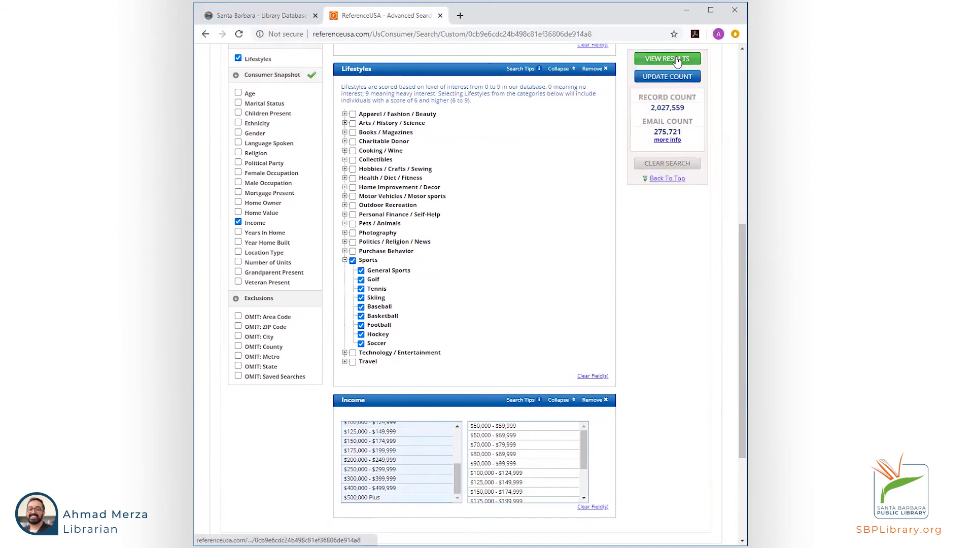
View the results, open their data summary and set the chart to compare Estimated Home Income and Age.
{"action": "left_click", "coordinate": [677, 59]}
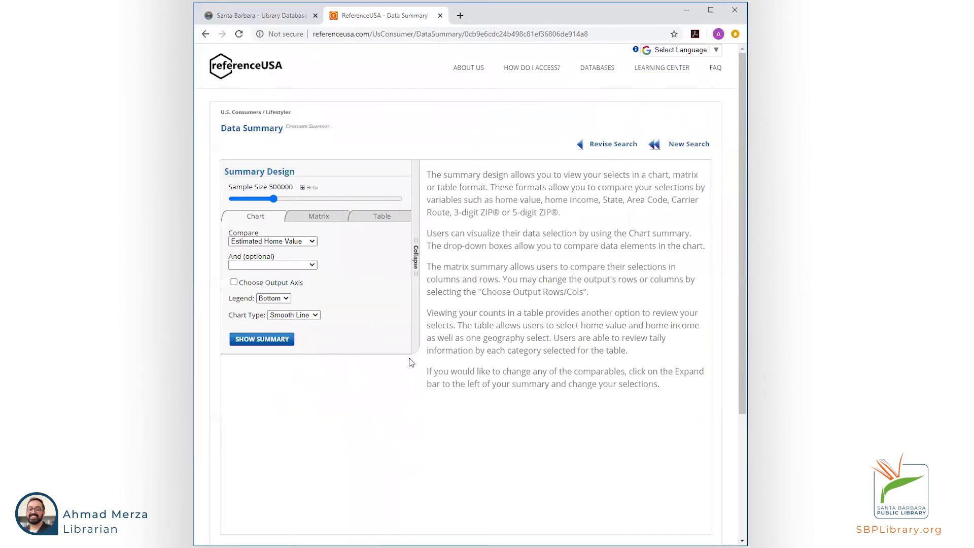
{"action": "left_click", "coordinate": [311, 242]}
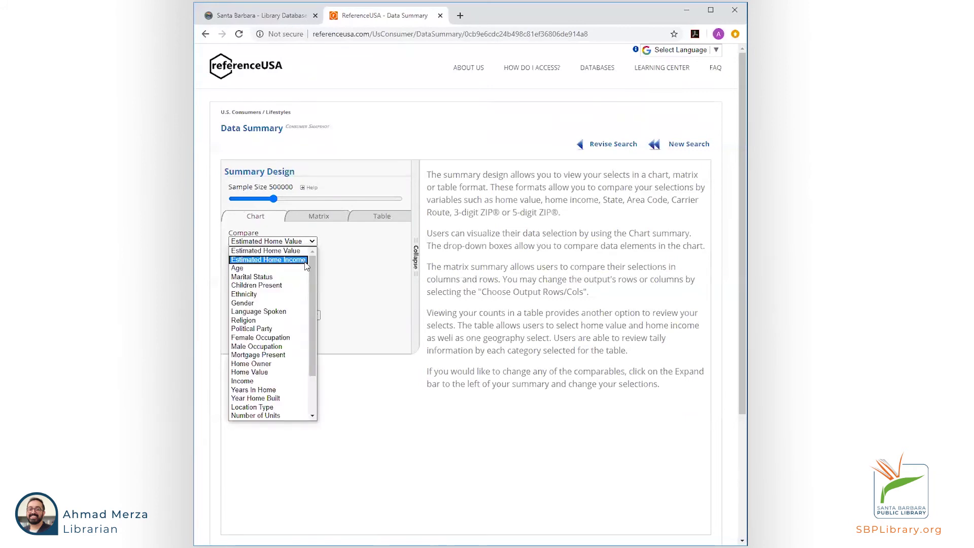
{"action": "left_click", "coordinate": [301, 261]}
{"action": "left_click", "coordinate": [311, 265]}
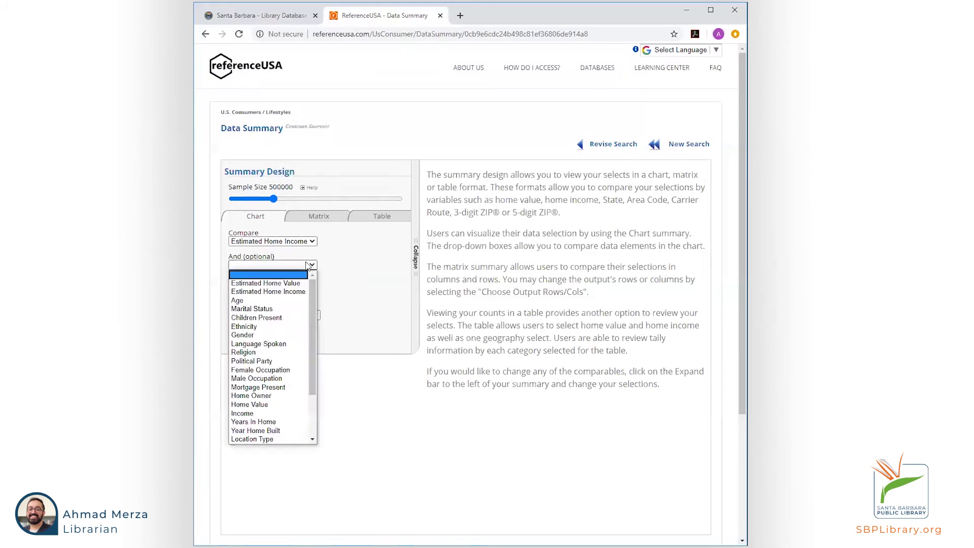
{"action": "left_click", "coordinate": [274, 301]}
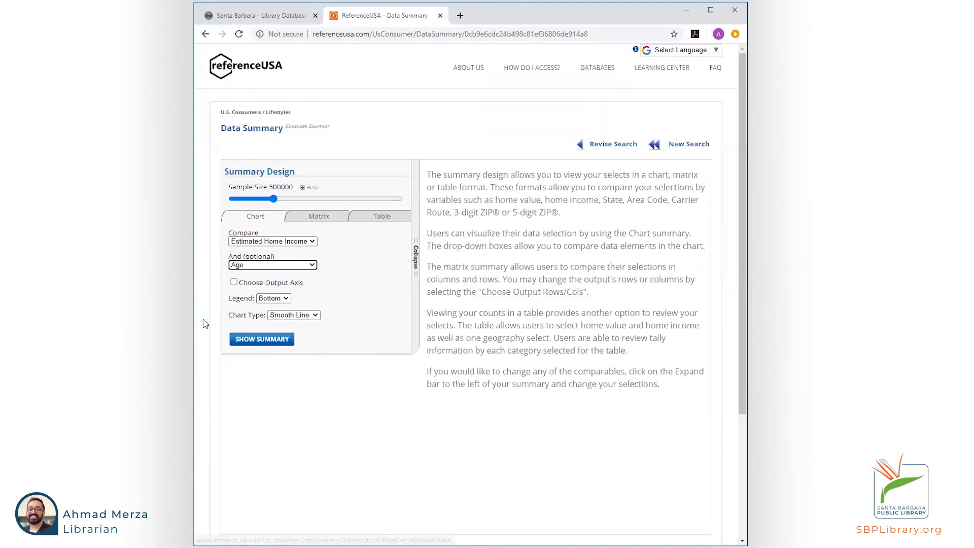
Show the summary chart and inspect individual data points on the $100,000 - $124,999 and $125,000 - $149,999 income lines.
{"action": "left_click", "coordinate": [258, 340]}
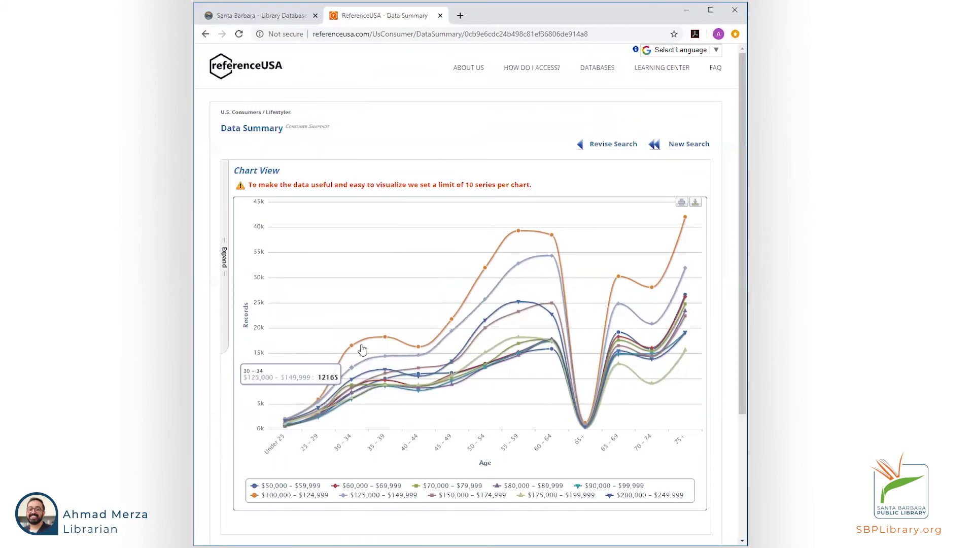
{"action": "mouse_move", "coordinate": [409, 352]}
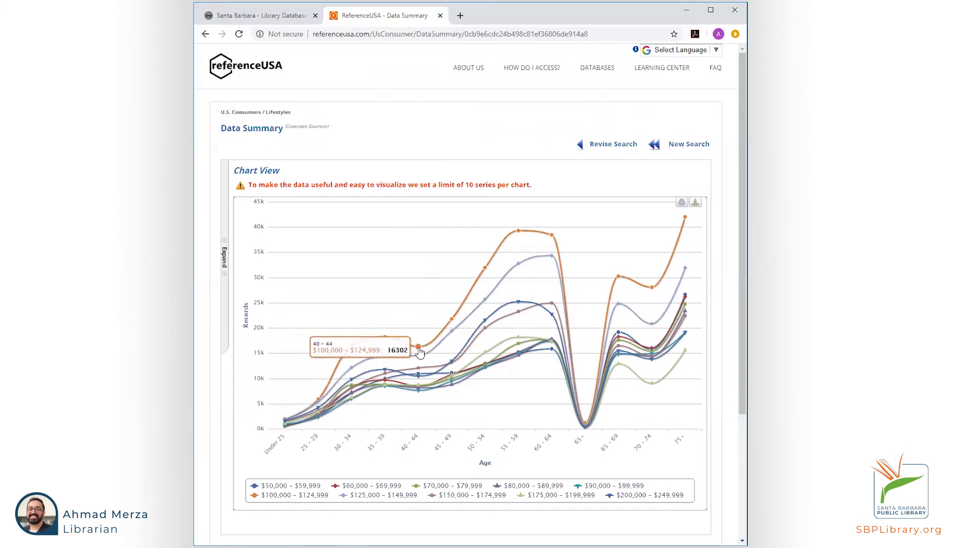
{"action": "mouse_move", "coordinate": [552, 240]}
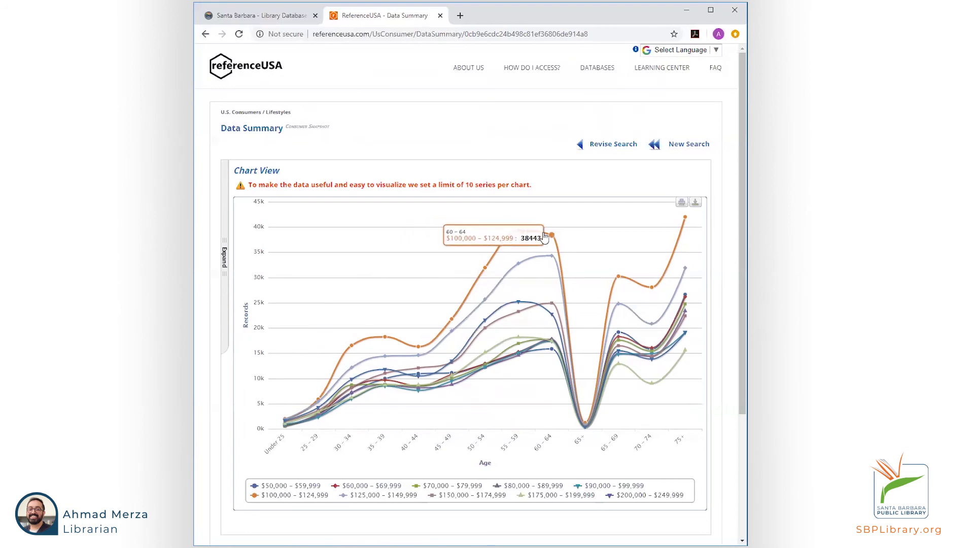
{"action": "mouse_move", "coordinate": [523, 270]}
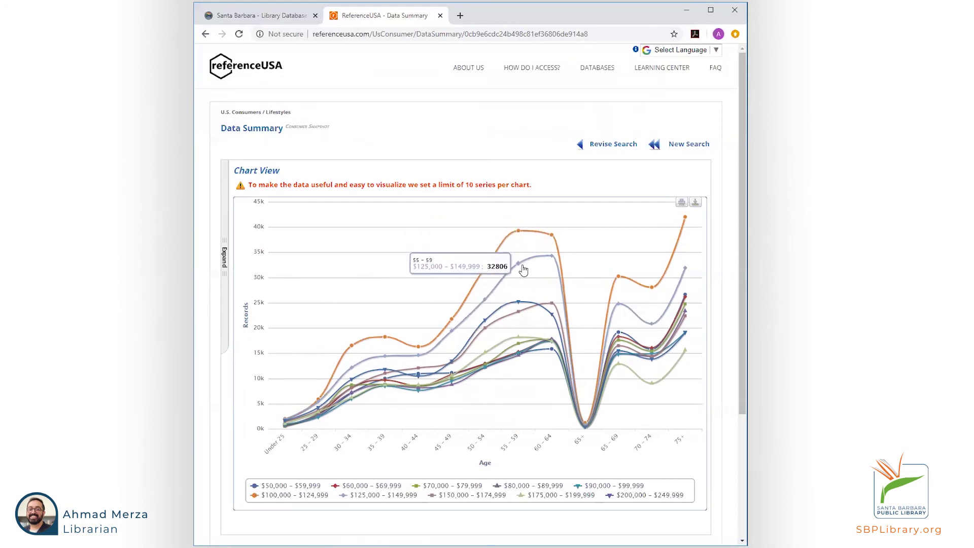
{"action": "mouse_move", "coordinate": [552, 266]}
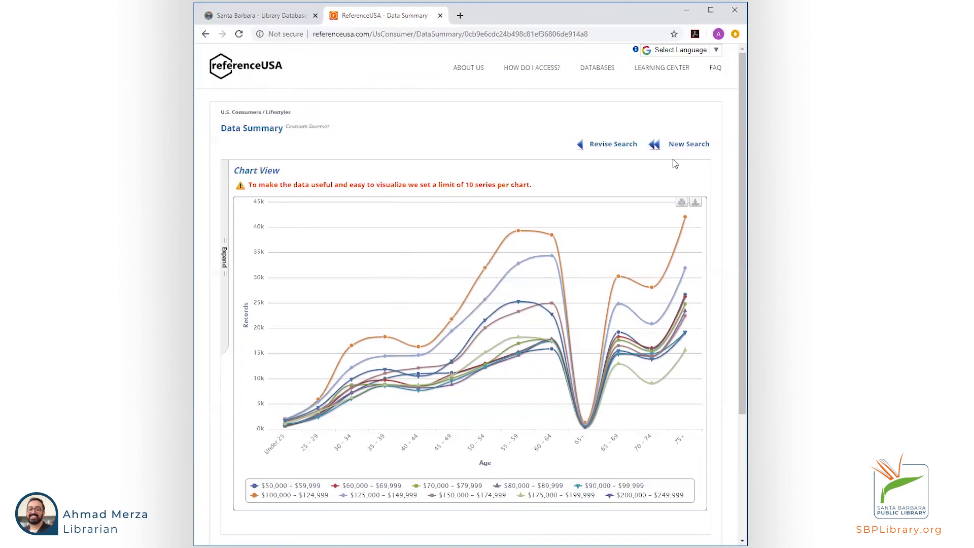
Revise the search by selecting Arizona instead of California as the state, and update the record count.
{"action": "left_click", "coordinate": [623, 146]}
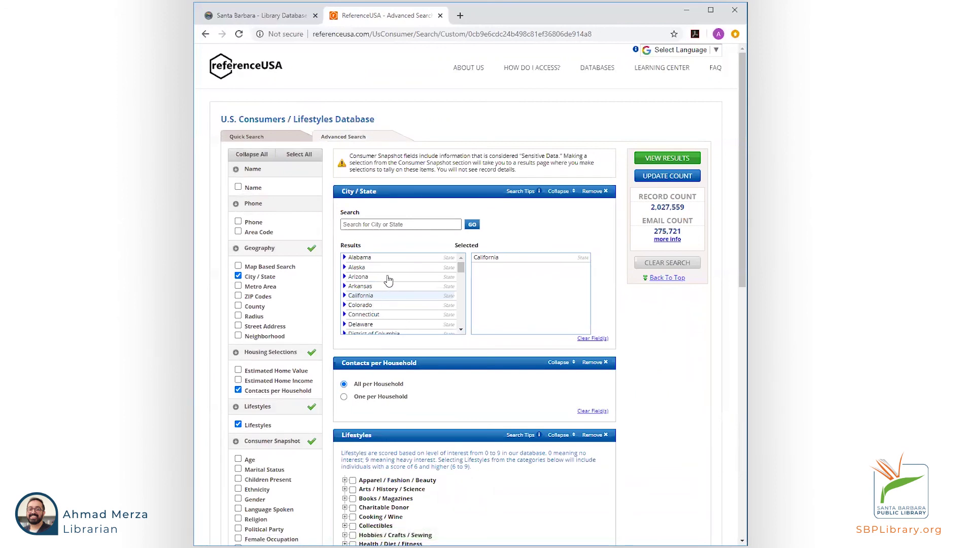
{"action": "left_click", "coordinate": [388, 279]}
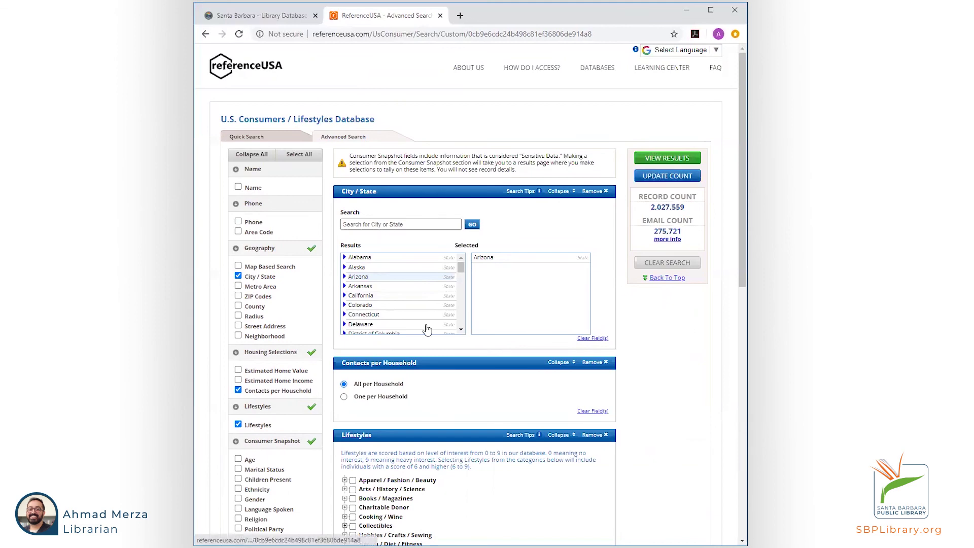
{"action": "scroll", "coordinate": [424, 284], "scroll_direction": "down", "scroll_amount": 3}
{"action": "scroll", "coordinate": [640, 355], "scroll_direction": "down", "scroll_amount": 2}
{"action": "scroll", "coordinate": [640, 359], "scroll_direction": "down", "scroll_amount": 4}
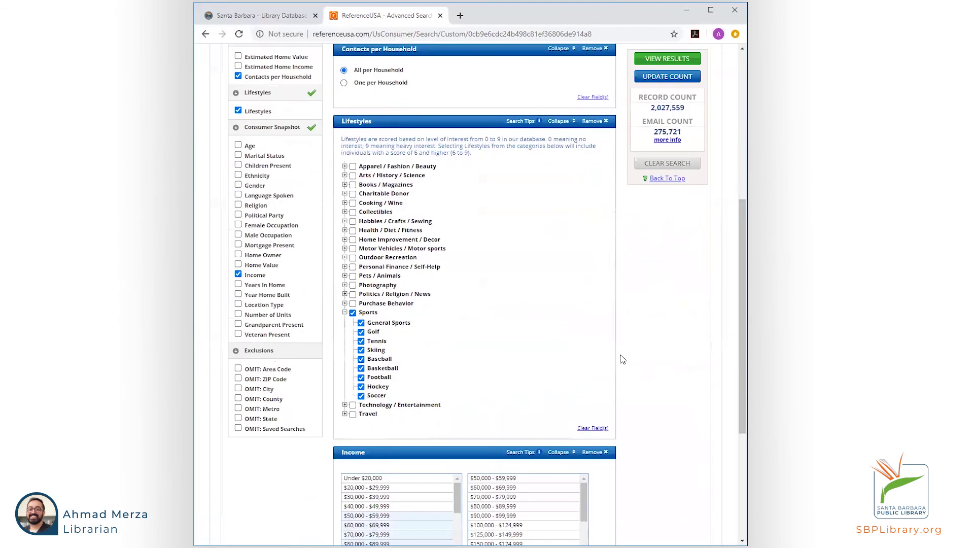
{"action": "left_click", "coordinate": [679, 79]}
Look through the Apparel / Fashion / Beauty subcategories and the other search criteria, and return to the list of available databases.
{"action": "left_click", "coordinate": [345, 167]}
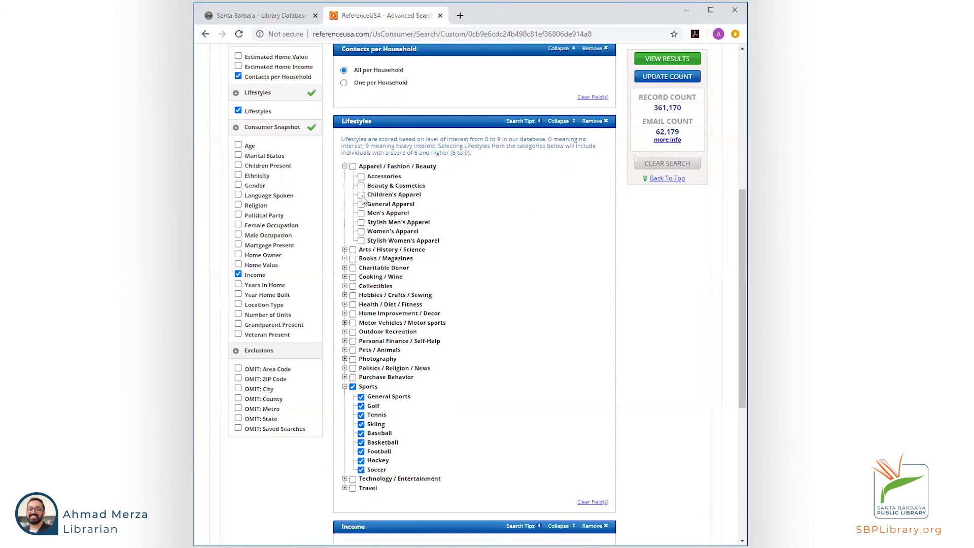
{"action": "scroll", "coordinate": [472, 305], "scroll_direction": "down", "scroll_amount": 4}
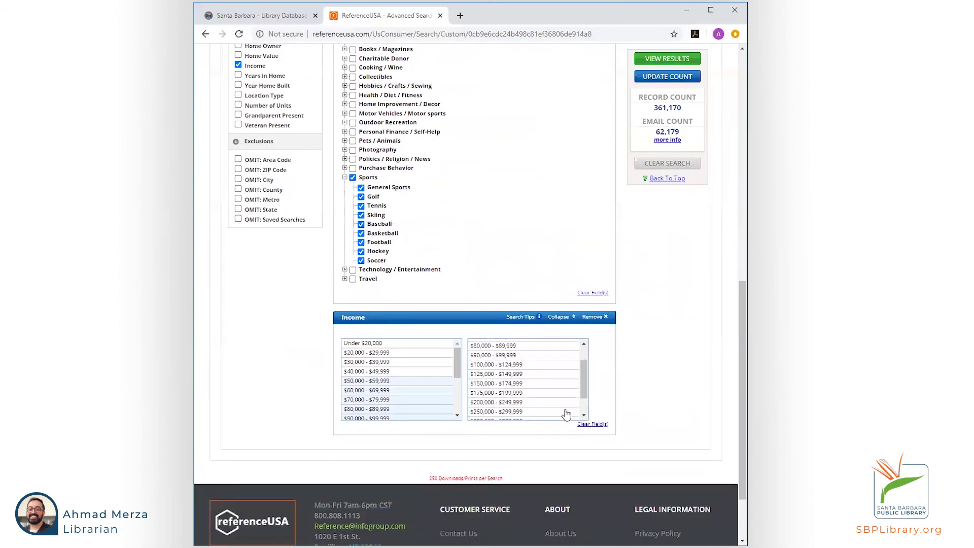
{"action": "scroll", "coordinate": [302, 238], "scroll_direction": "up", "scroll_amount": 6}
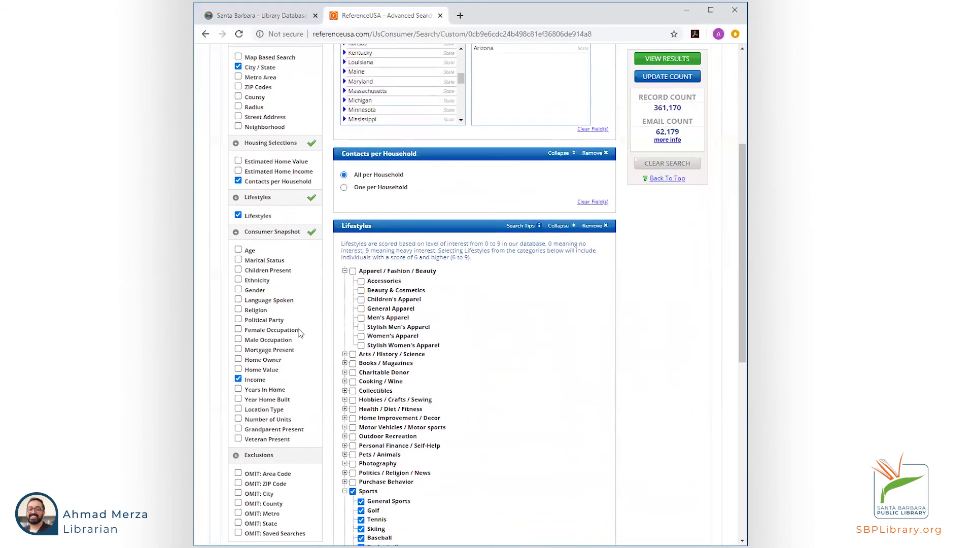
{"action": "scroll", "coordinate": [300, 333], "scroll_direction": "up", "scroll_amount": 4}
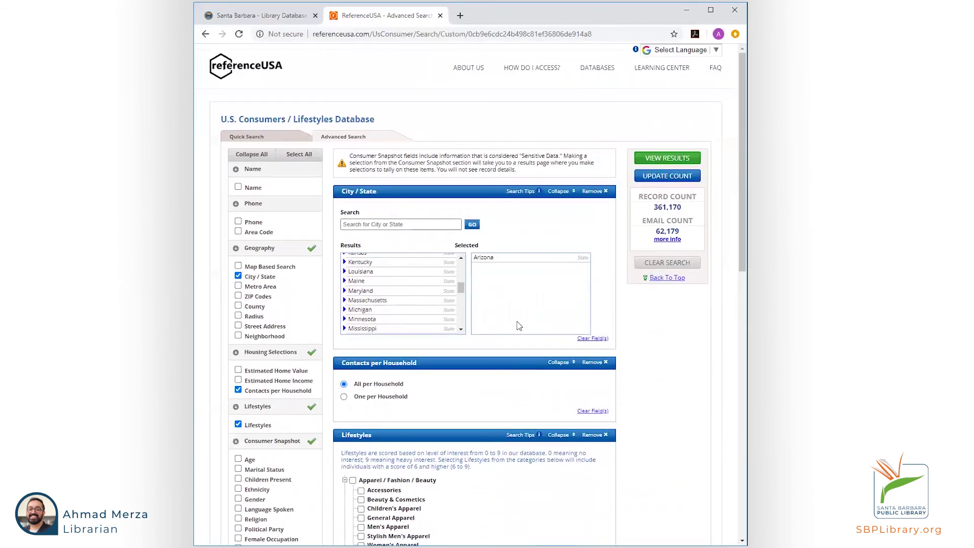
{"action": "left_click", "coordinate": [256, 70]}
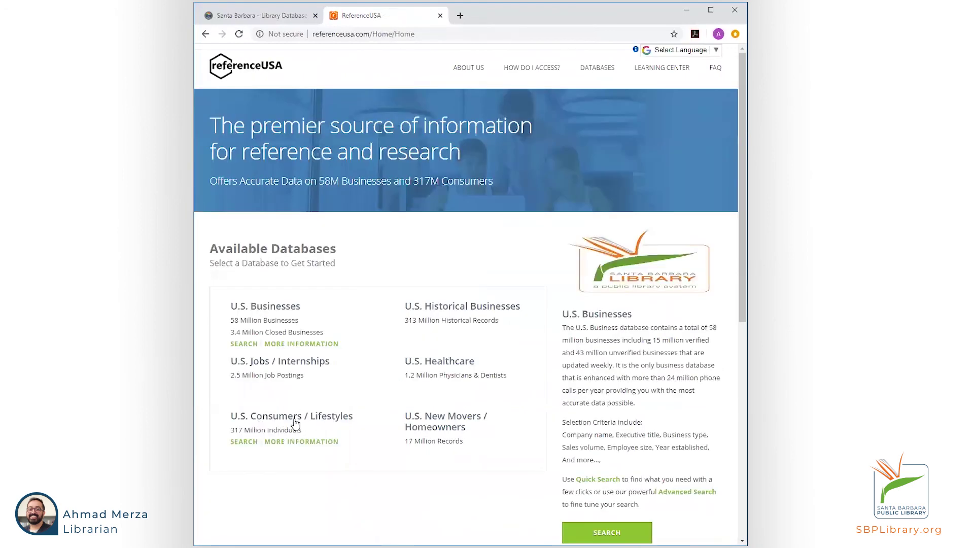